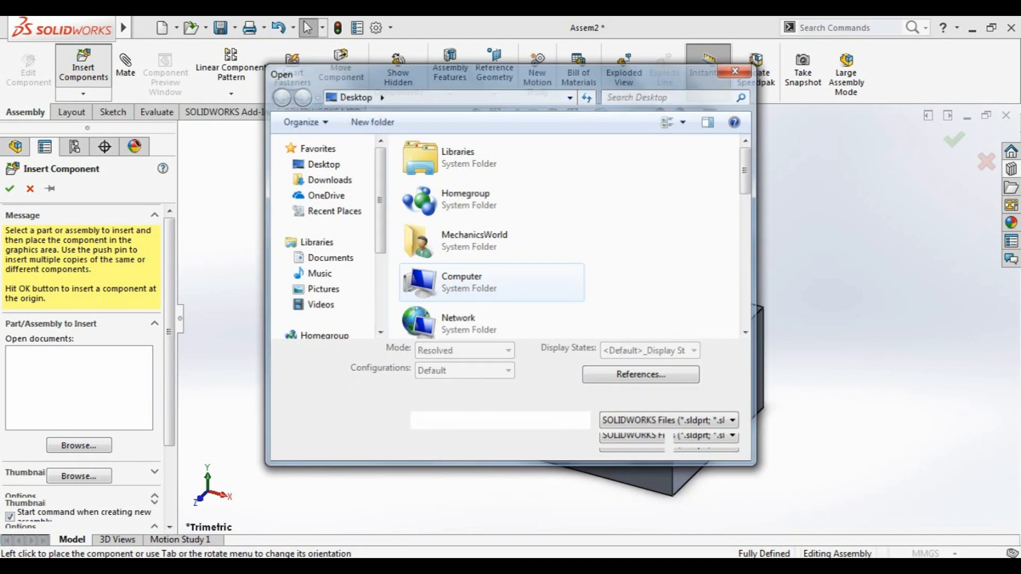
# Insert a second copy of the EX part beside the first one in the assembly
pyautogui.click(886, 239)
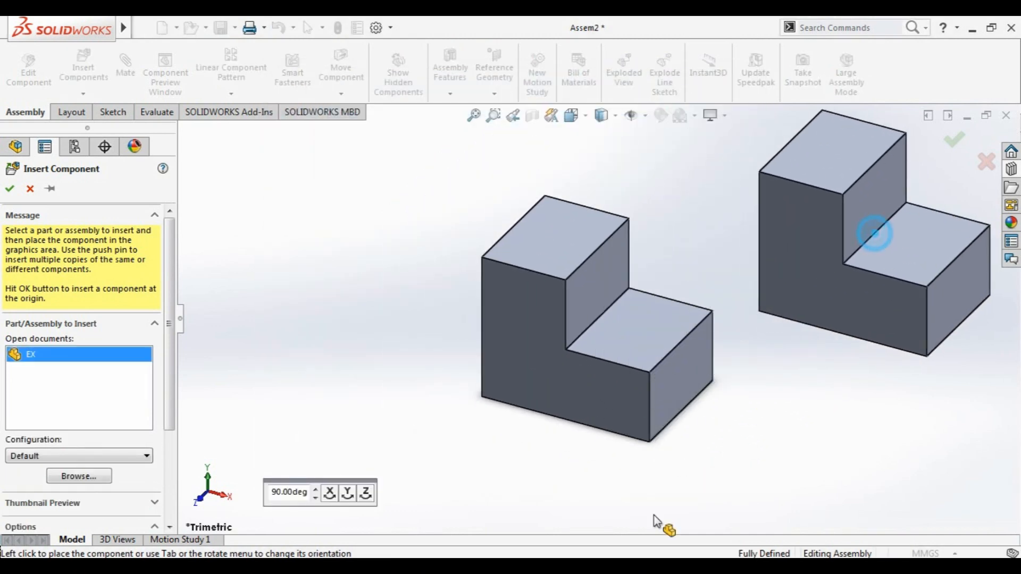
pyautogui.moveTo(706, 433); pyautogui.dragTo(637, 356, button='middle')
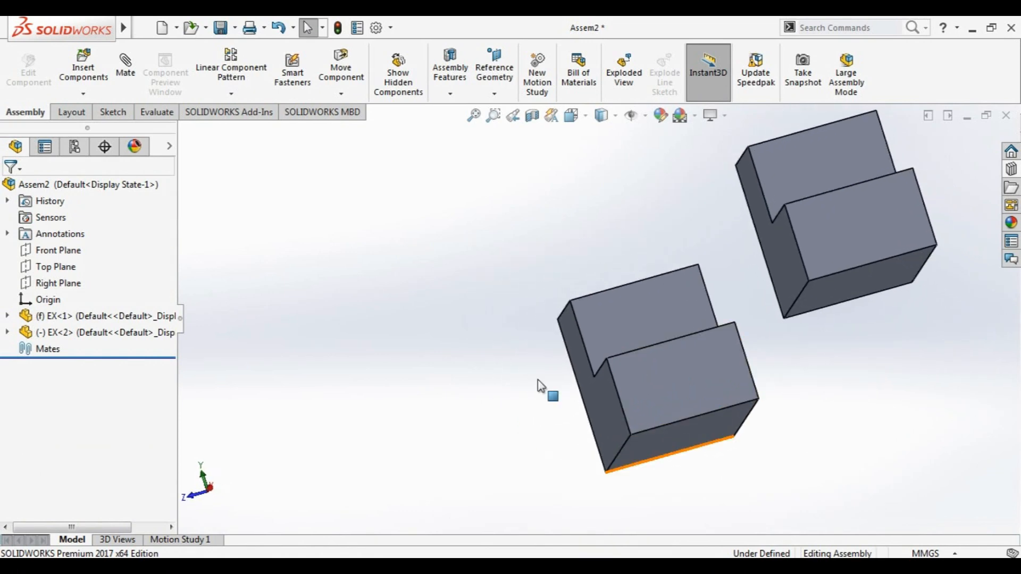
pyautogui.hotkey('ctrl', '7')
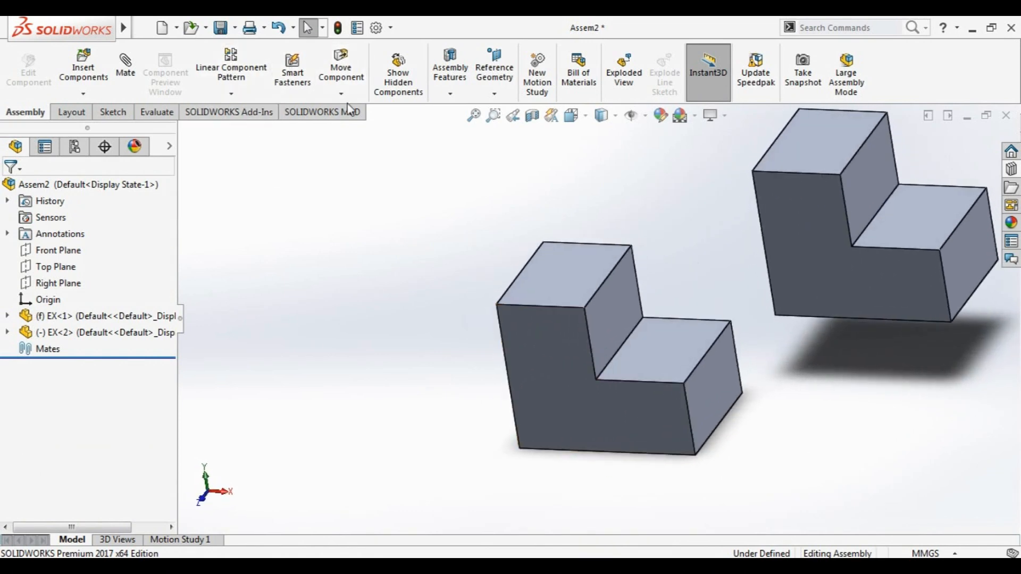
# Move the second EX component to the other side of the fixed one with Move Component in Free Drag mode
pyautogui.click(341, 69)
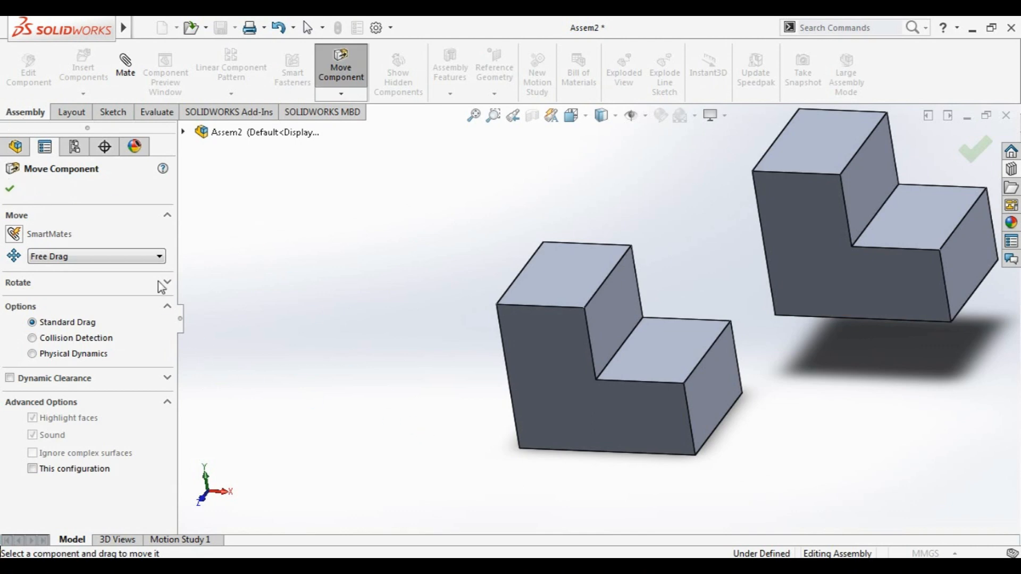
pyautogui.click(66, 256)
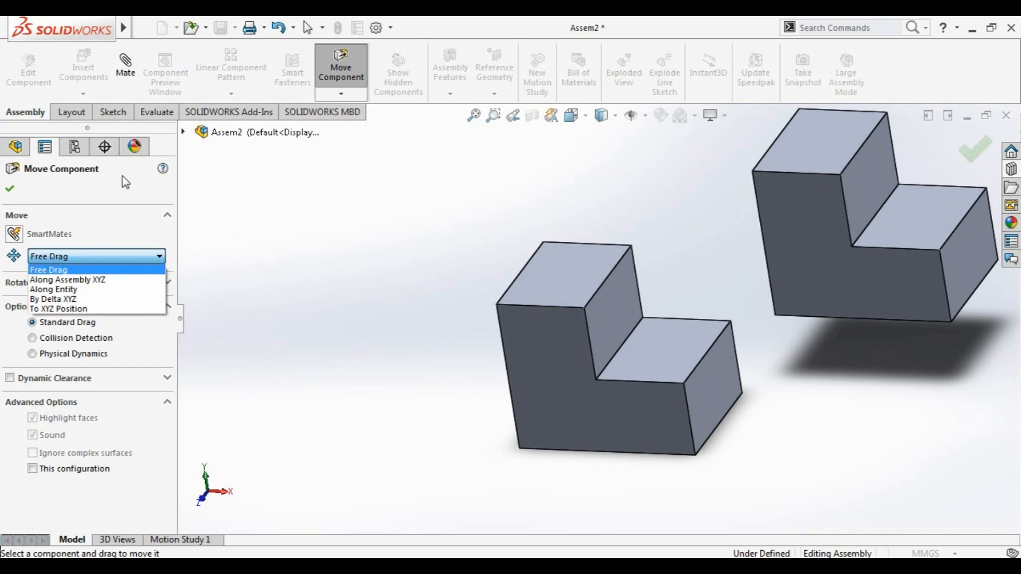
pyautogui.click(75, 214)
pyautogui.scroll(2, 775, 340)
pyautogui.moveTo(778, 377); pyautogui.dragTo(736, 244, button='middle')
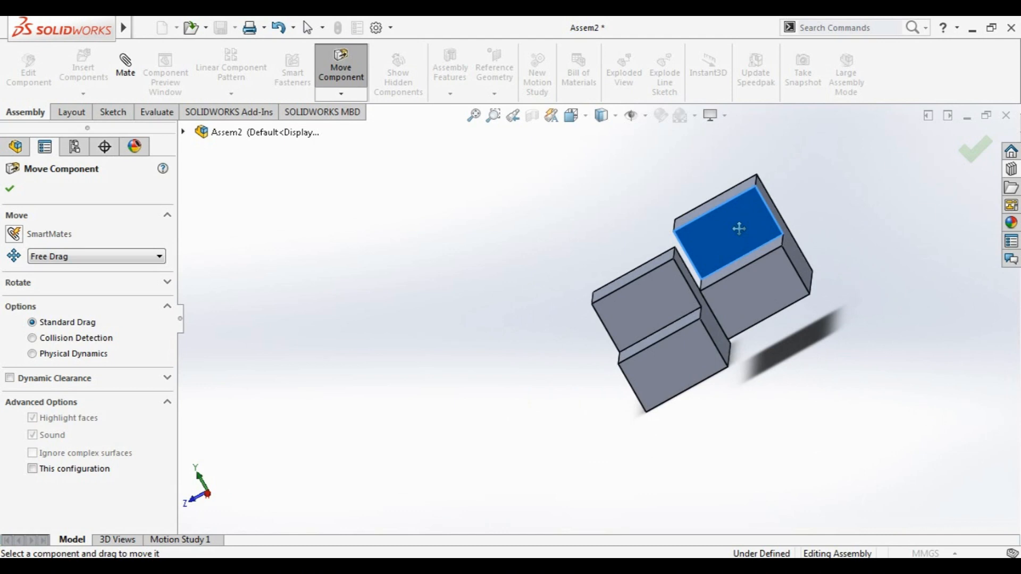
pyautogui.moveTo(738, 229); pyautogui.dragTo(465, 320)
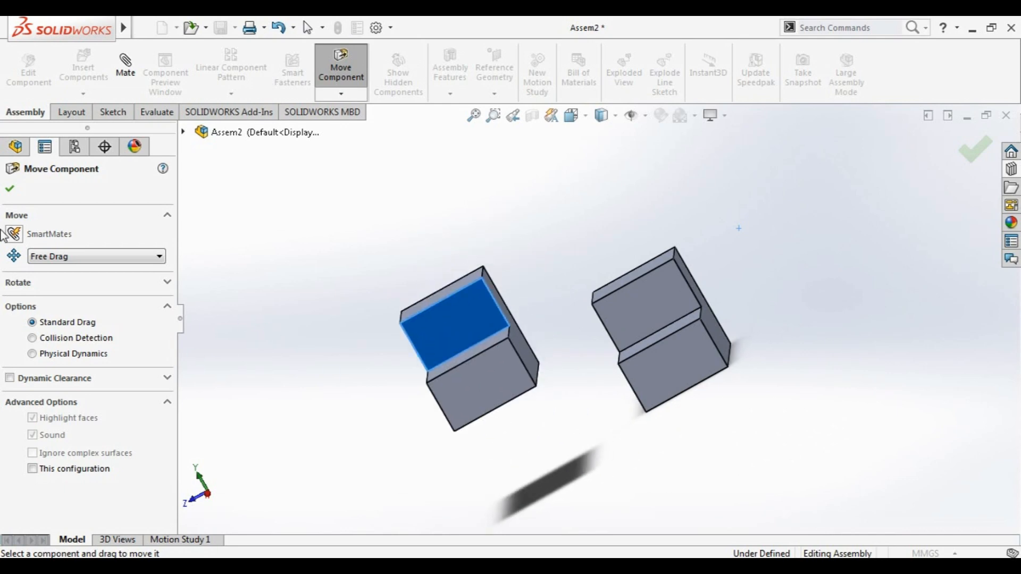
pyautogui.click(9, 189)
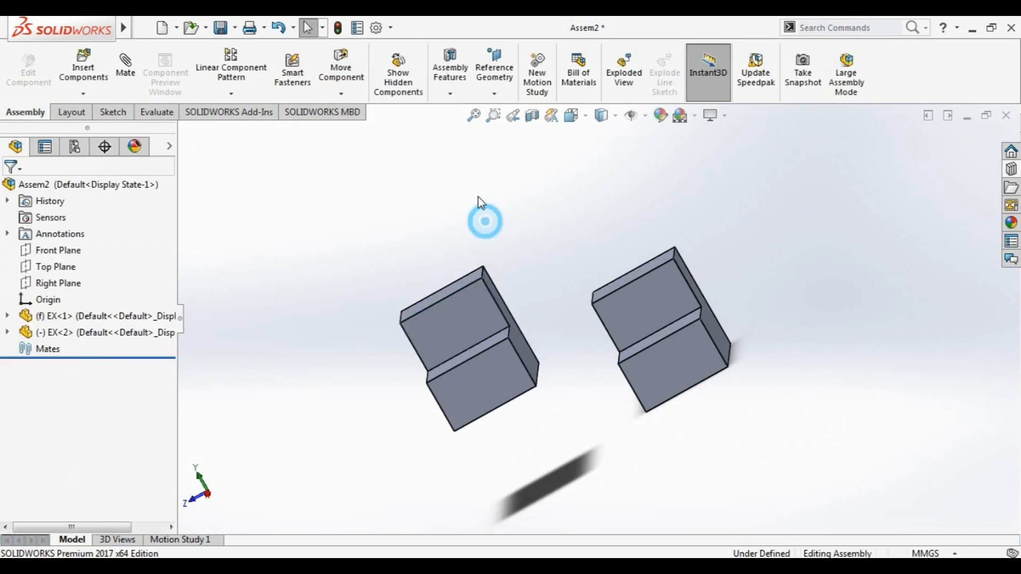
# Try rotating the second EX component freely with Rotate Component in Free Drag mode
pyautogui.click(343, 98)
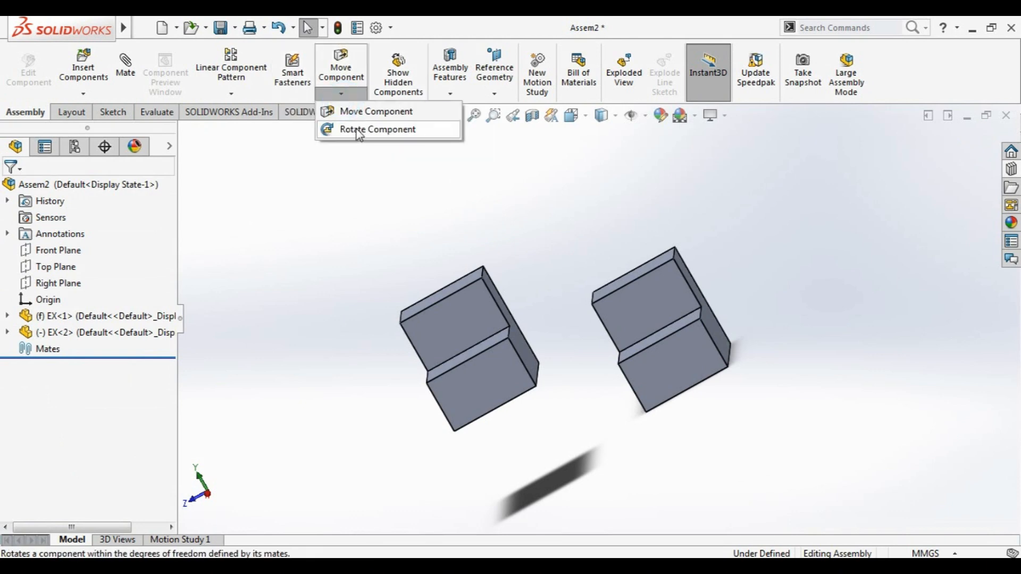
pyautogui.click(372, 130)
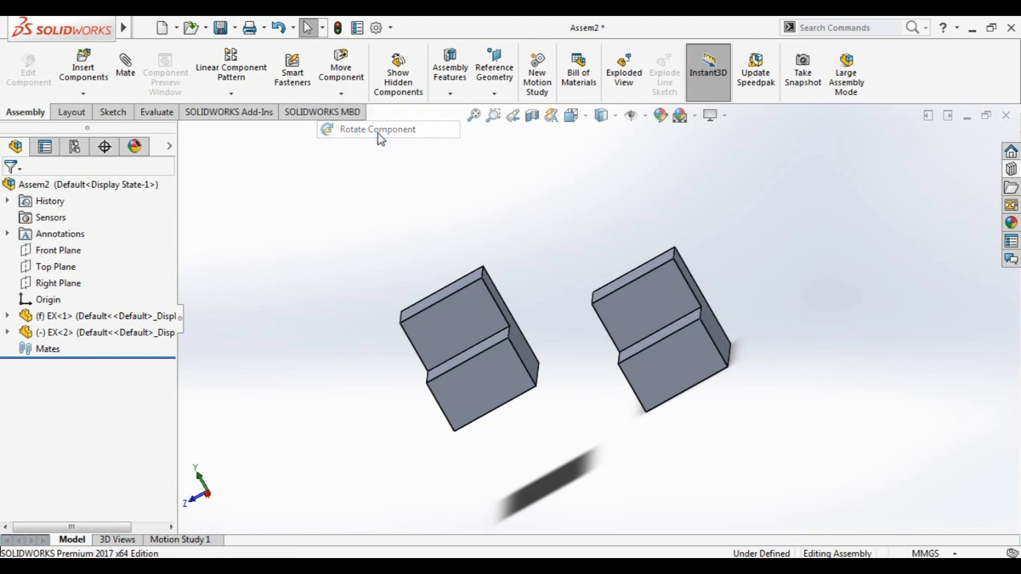
pyautogui.click(72, 257)
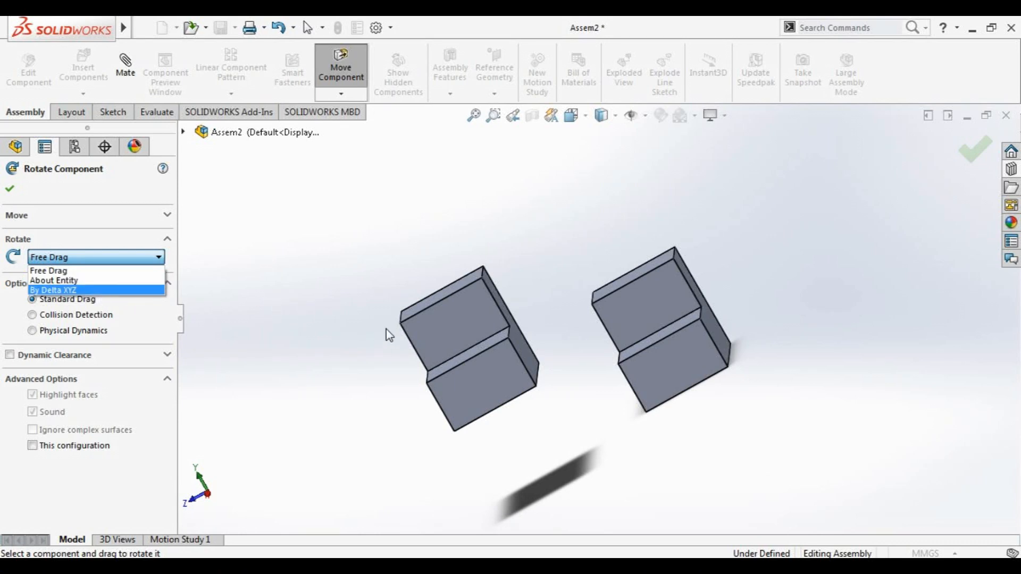
pyautogui.click(74, 211)
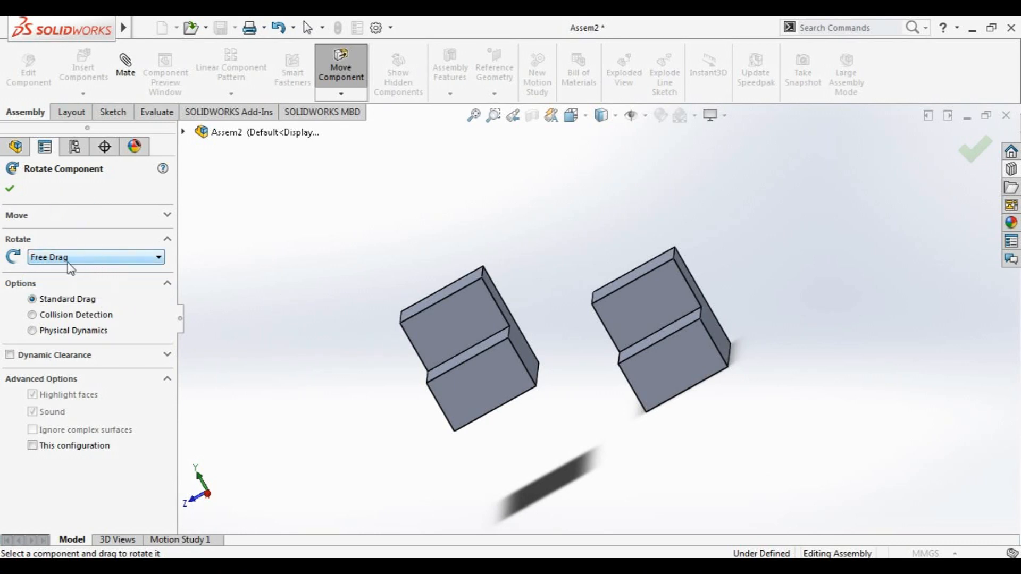
pyautogui.moveTo(458, 326); pyautogui.dragTo(484, 18)
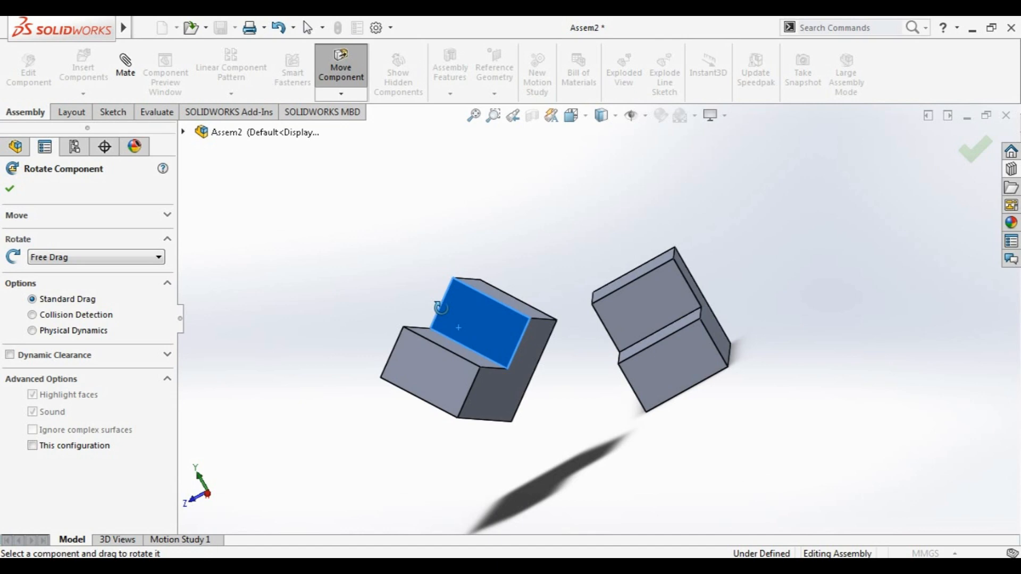
pyautogui.press('Escape')
# Rotate the second EX component By Delta XYZ with a 90° X increment, applying it twice
pyautogui.scroll(3, 415, 369)
pyautogui.moveTo(414, 370); pyautogui.dragTo(433, 315, button='middle')
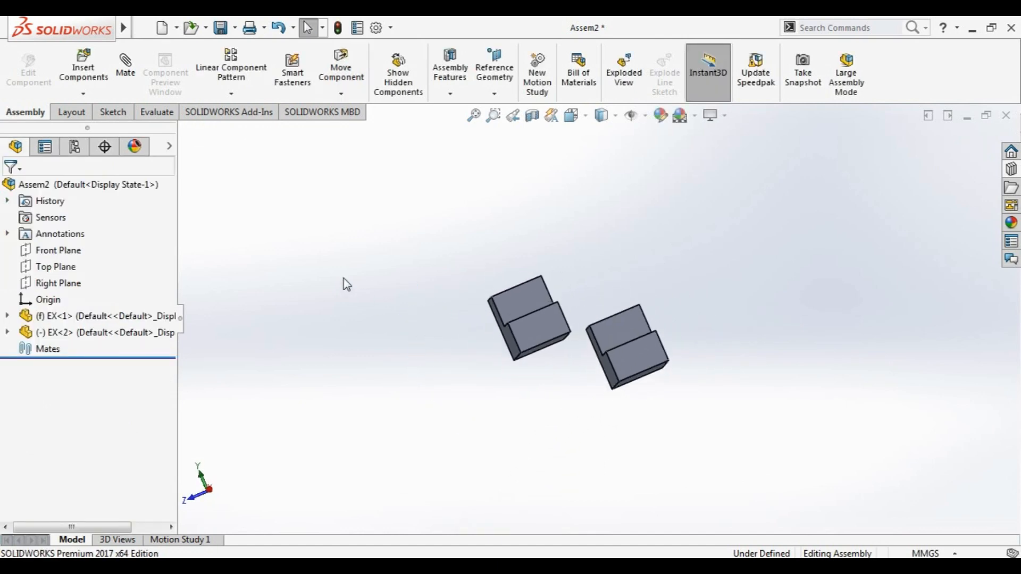
pyautogui.click(523, 296)
pyautogui.click(341, 94)
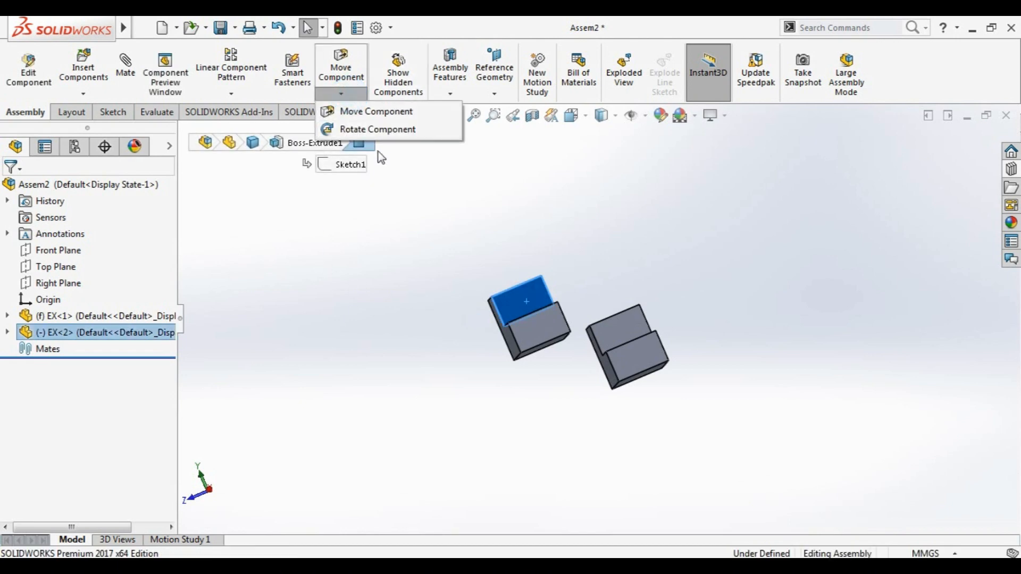
pyautogui.click(377, 129)
pyautogui.click(48, 258)
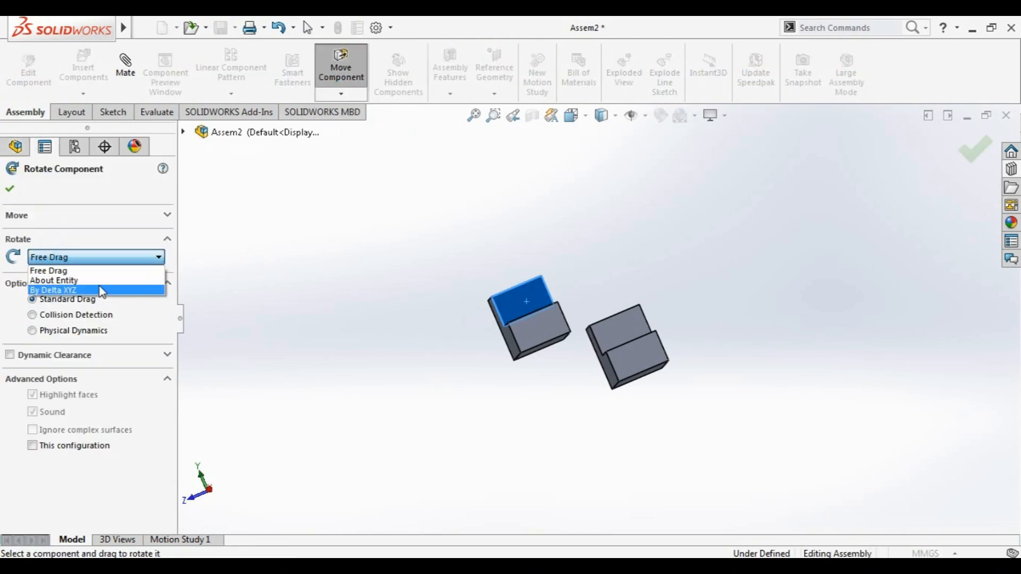
pyautogui.click(58, 290)
pyautogui.click(68, 277)
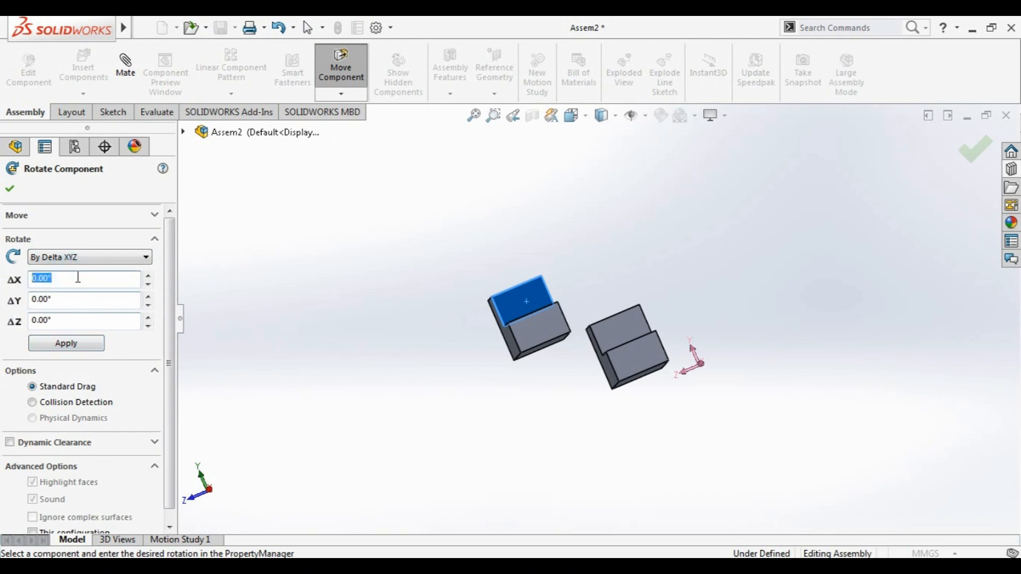
pyautogui.moveTo(258, 405); pyautogui.dragTo(353, 378, button='middle')
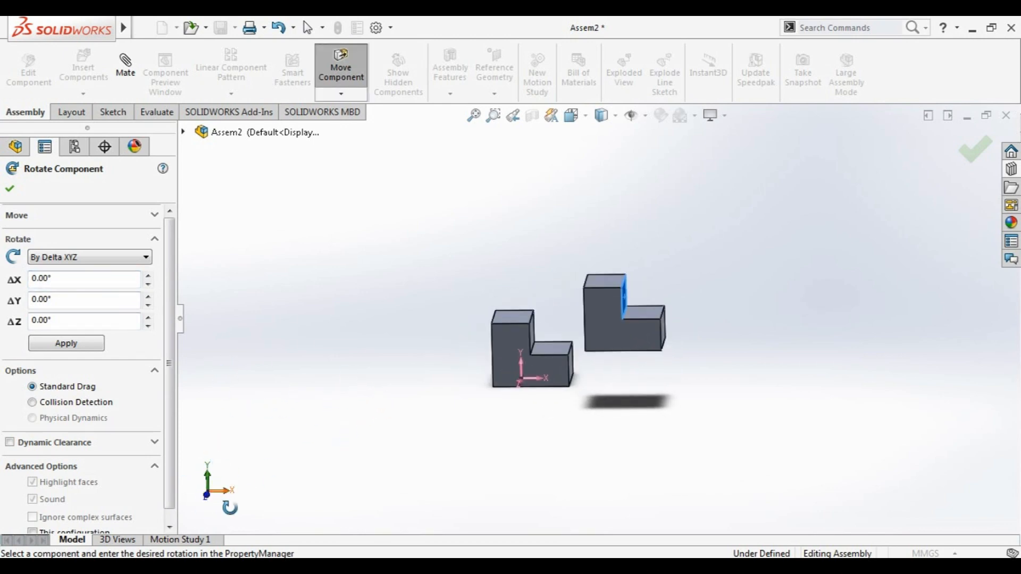
pyautogui.click(59, 277)
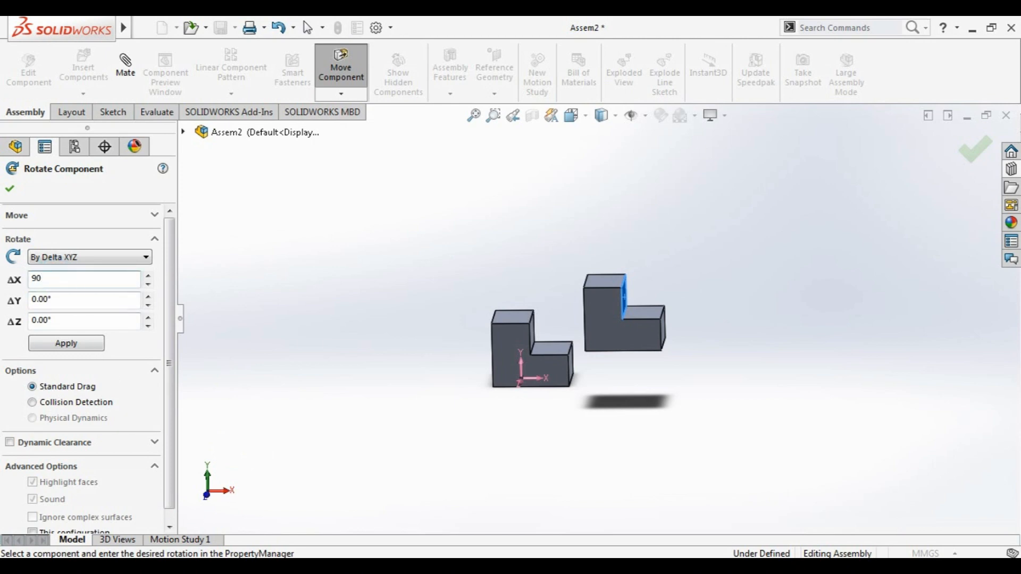
pyautogui.click(66, 343)
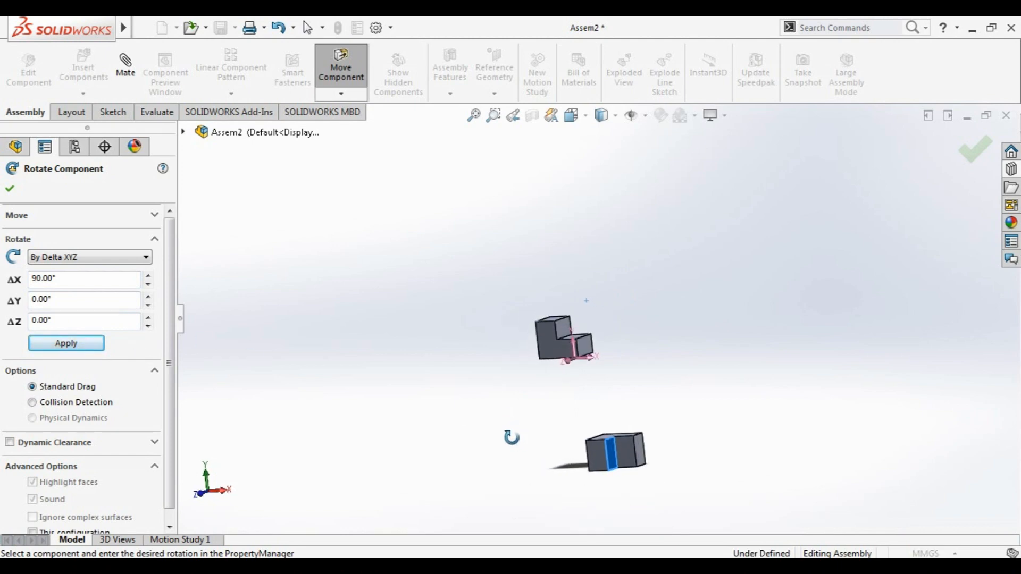
pyautogui.click(71, 346)
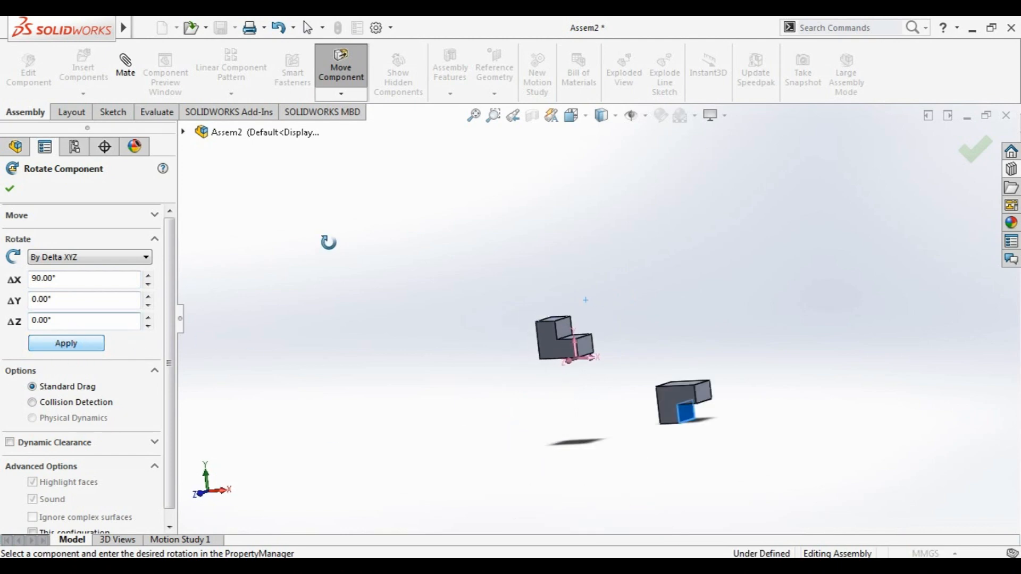
# Reset the X increment to 0°, rotate the second EX component 90° about Y twice, and move it just above the fixed component
pyautogui.click(83, 295)
pyautogui.moveTo(82, 295); pyautogui.dragTo(4, 267)
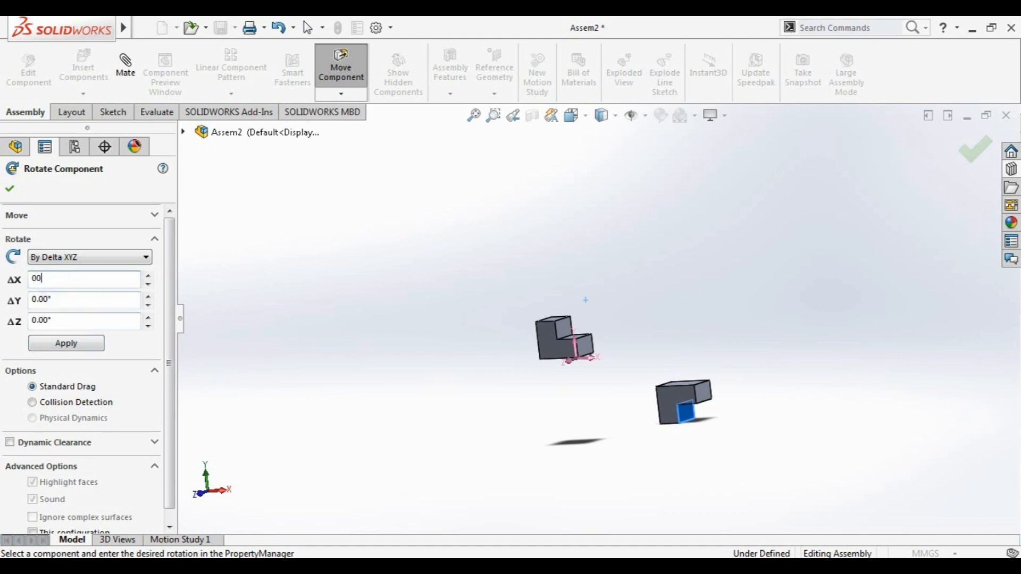
pyautogui.click(83, 299)
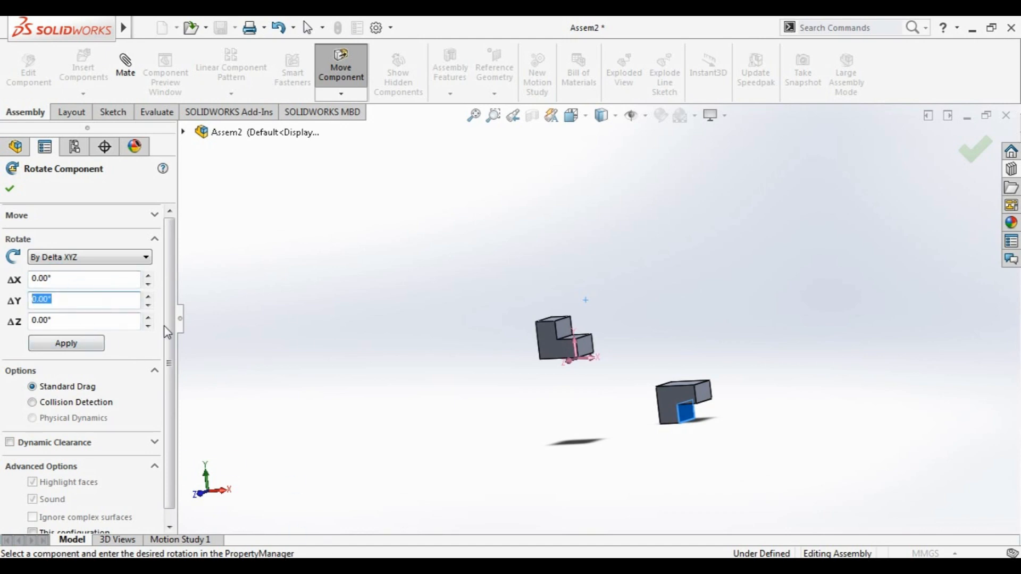
pyautogui.write('90')
pyautogui.press('Return')
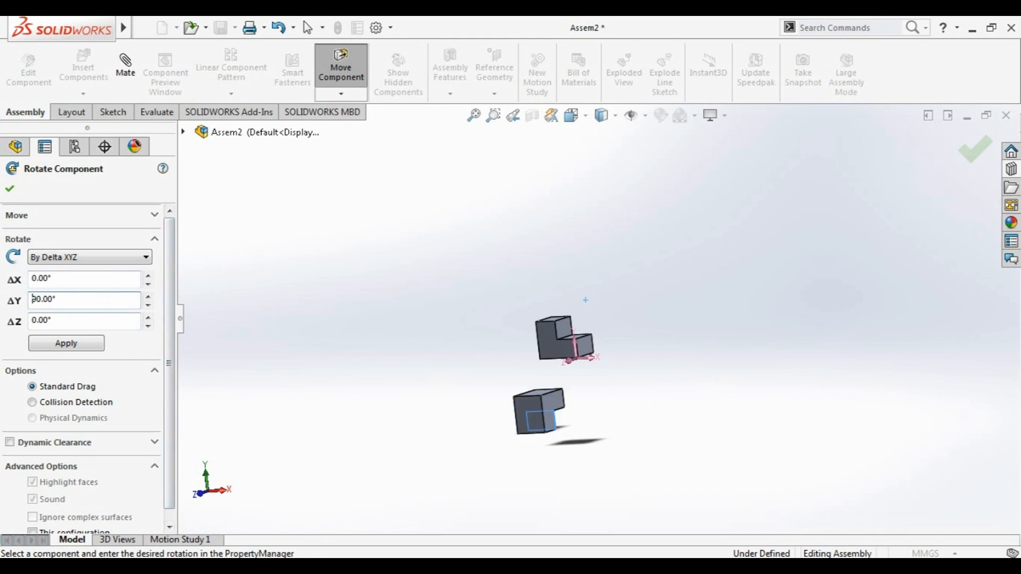
pyautogui.click(80, 345)
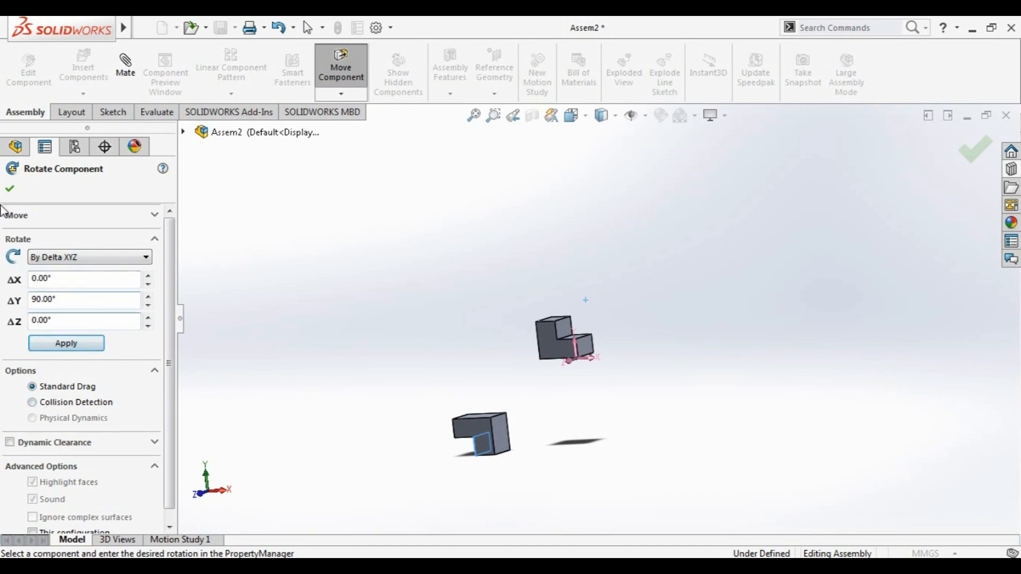
pyautogui.click(12, 189)
pyautogui.moveTo(353, 429); pyautogui.dragTo(451, 421, button='middle')
pyautogui.moveTo(489, 445); pyautogui.dragTo(604, 290)
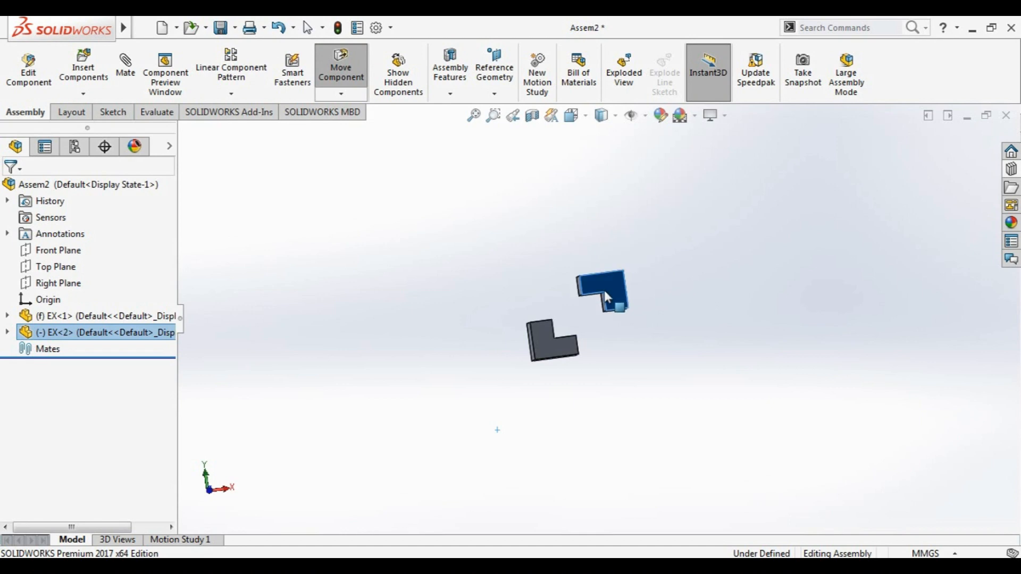
# Start a mate between the second EX component's inner step face and the fixed component's top face, discarding the preselected face
pyautogui.click(122, 79)
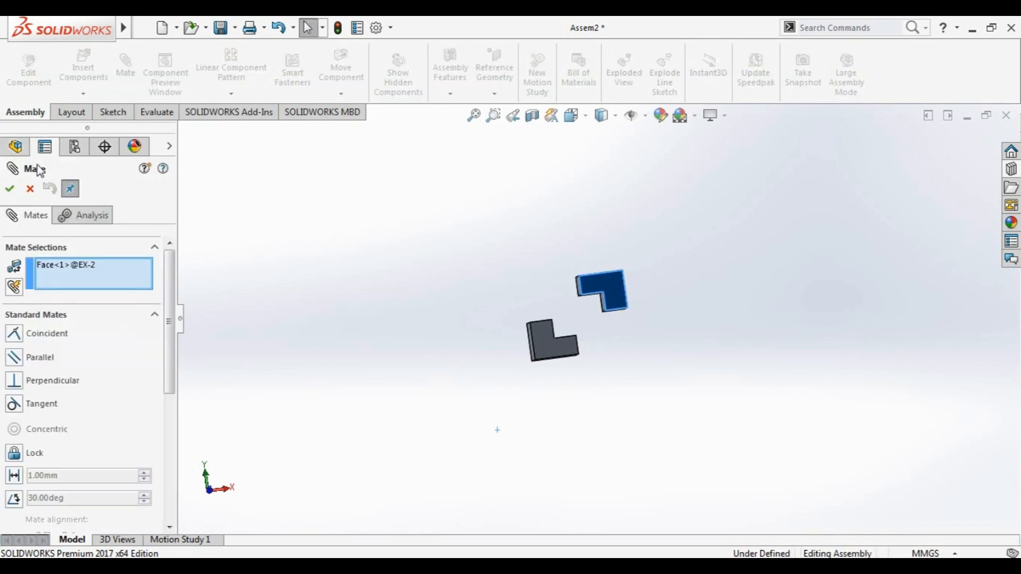
pyautogui.moveTo(570, 299); pyautogui.dragTo(566, 278, button='middle')
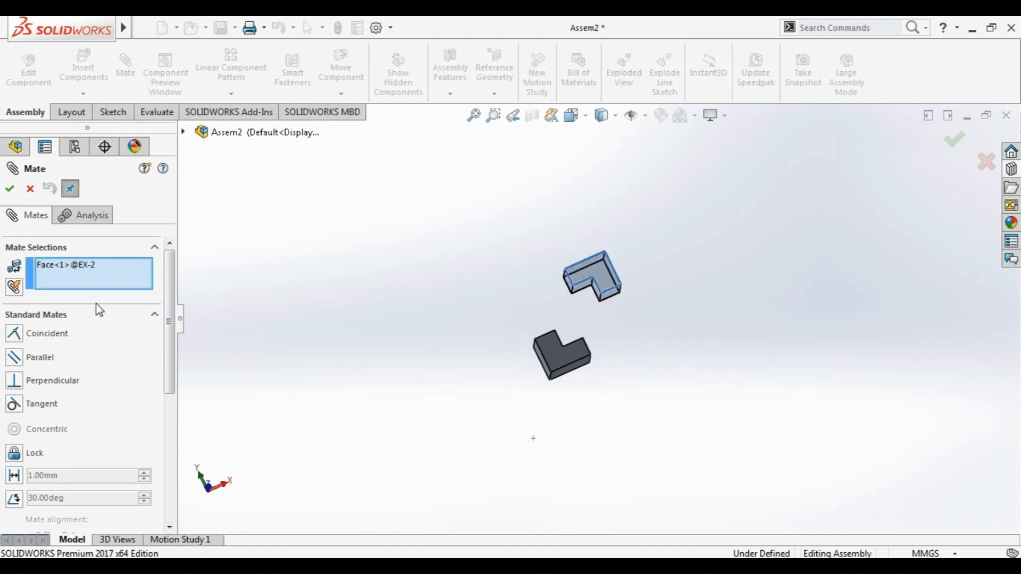
pyautogui.click(101, 276)
pyautogui.press('Delete')
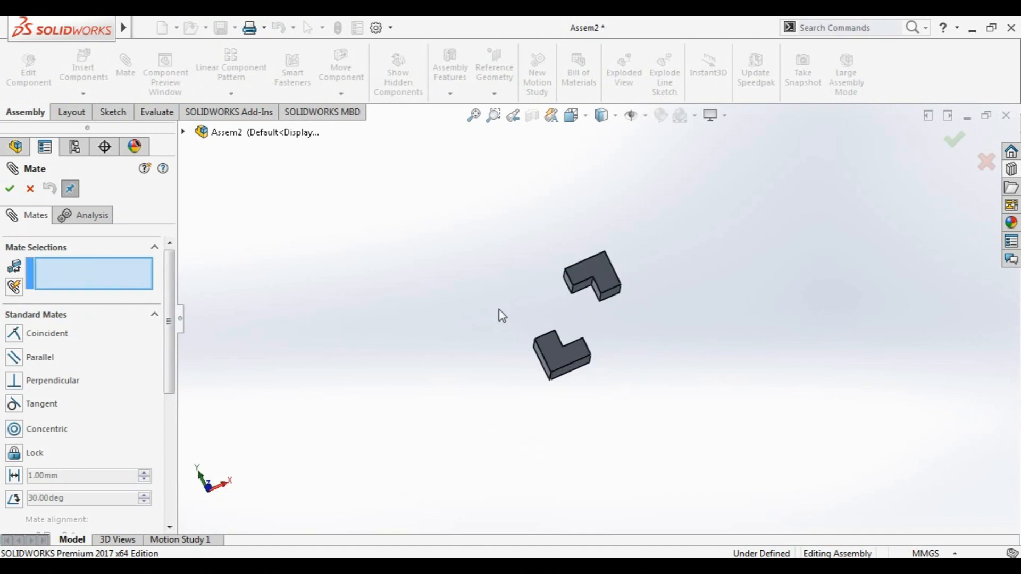
pyautogui.moveTo(502, 315); pyautogui.dragTo(588, 245, button='middle')
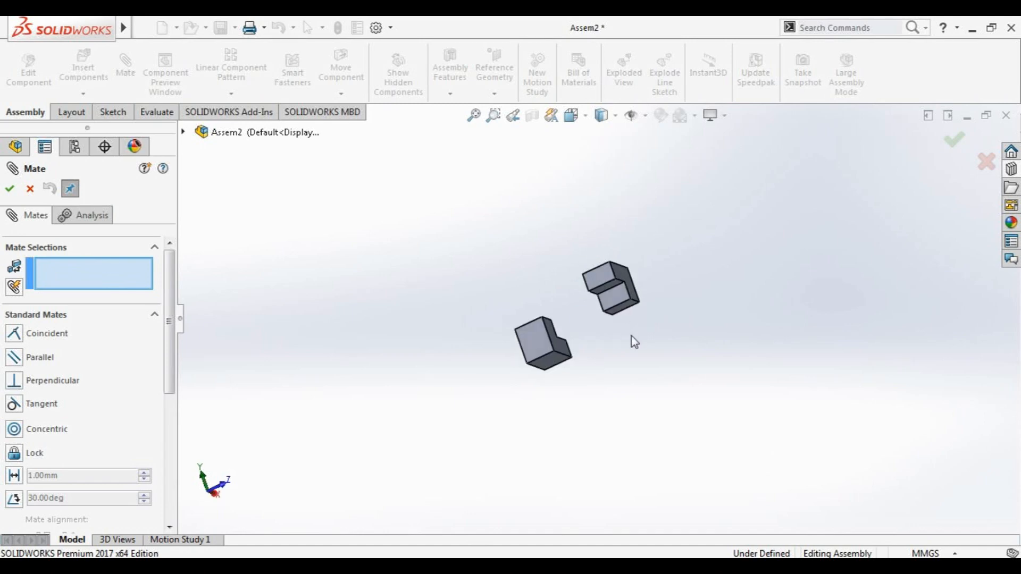
pyautogui.scroll(-5, 616, 303)
pyautogui.click(593, 274)
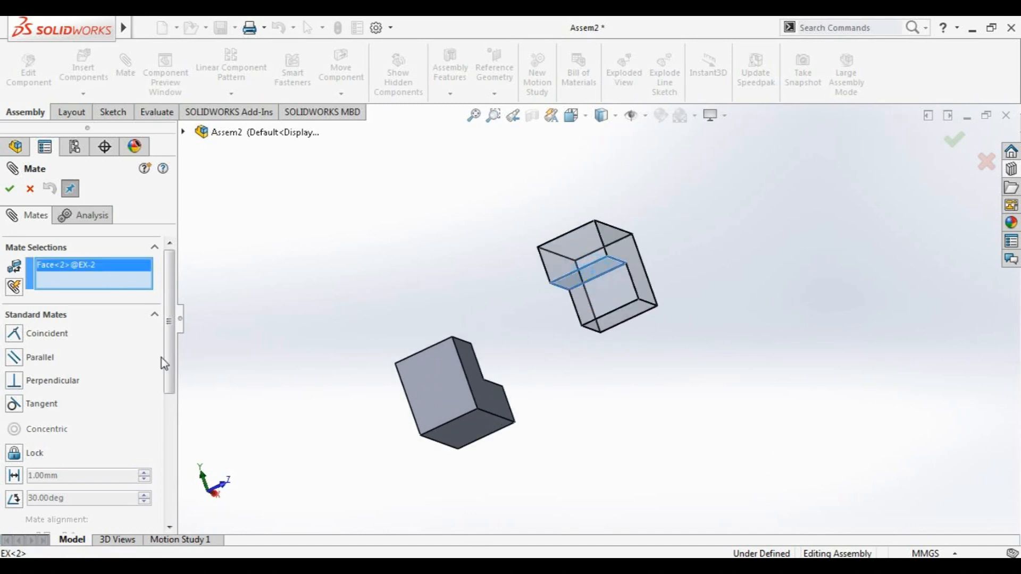
pyautogui.moveTo(493, 369); pyautogui.dragTo(449, 378, button='middle')
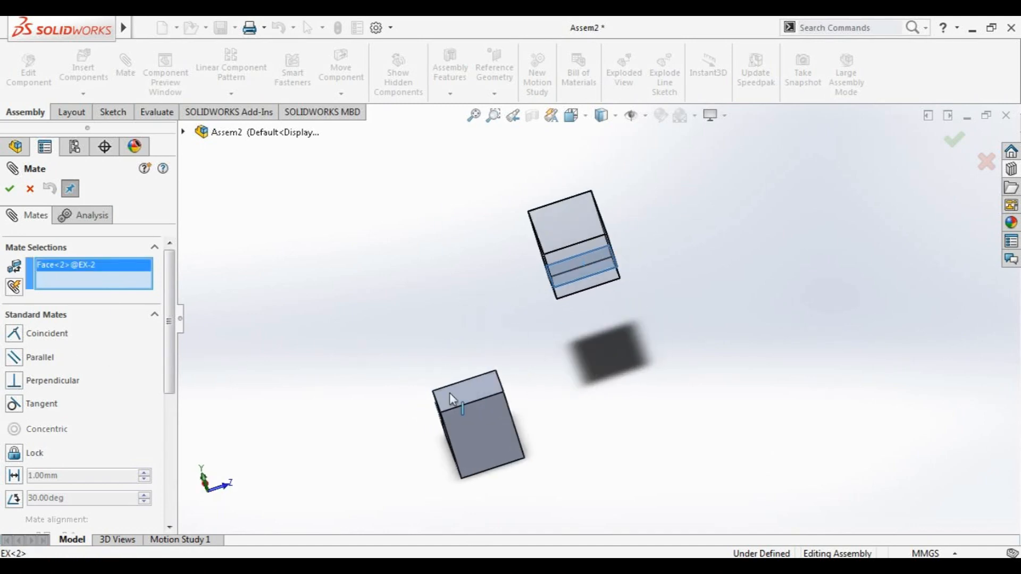
pyautogui.click(466, 402)
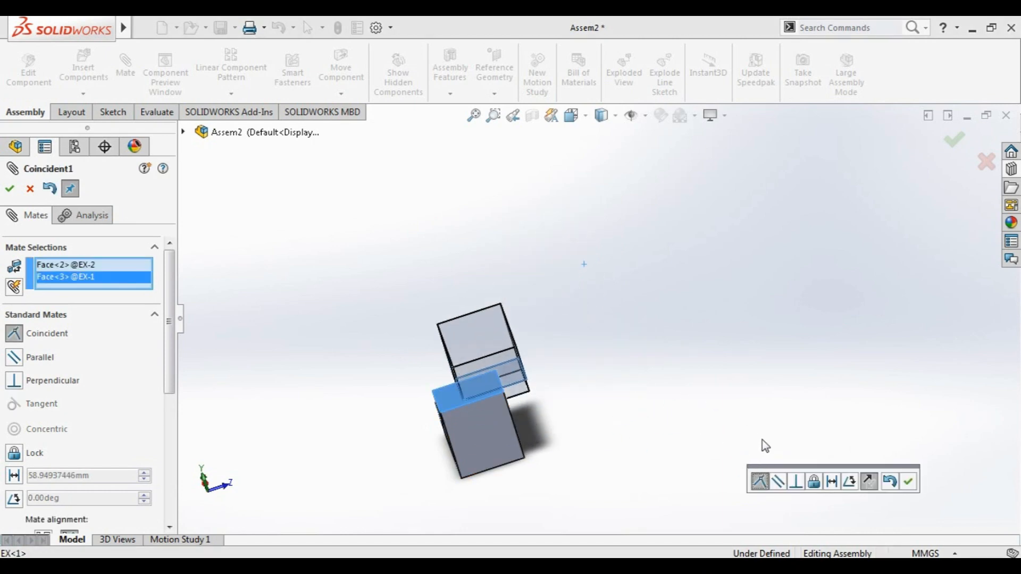
# Try the Parallel and Perpendicular mate types between the second EX component's inner step face and the fixed component's top face, discarding the mate
pyautogui.moveTo(711, 422); pyautogui.dragTo(658, 392, button='middle')
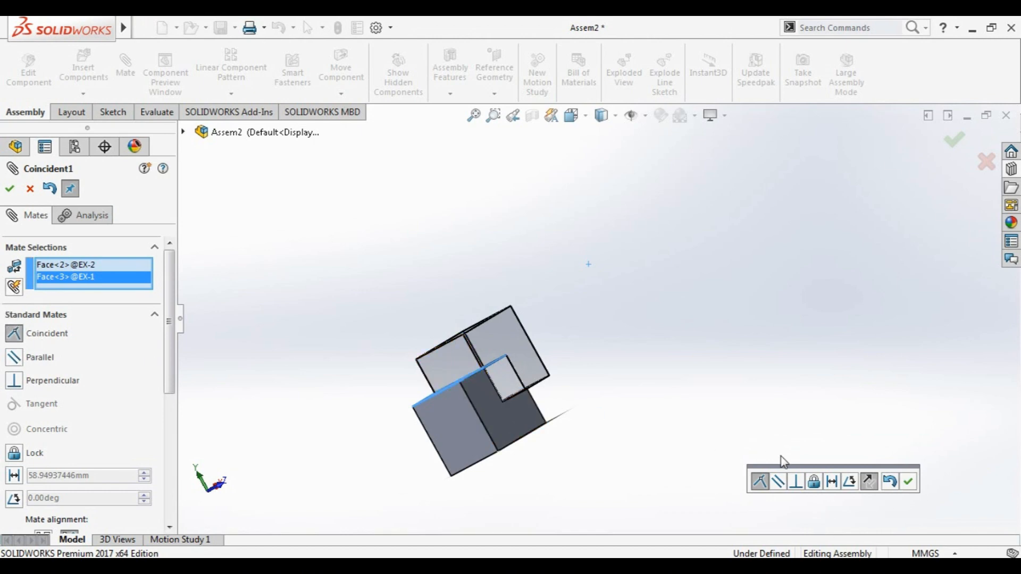
pyautogui.click(781, 485)
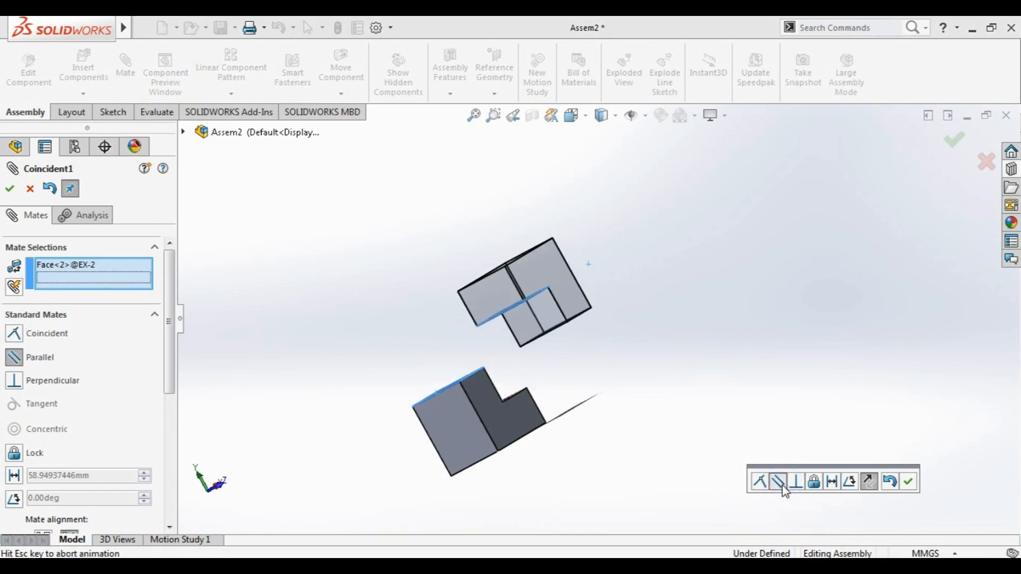
pyautogui.moveTo(631, 308); pyautogui.dragTo(742, 273, button='middle')
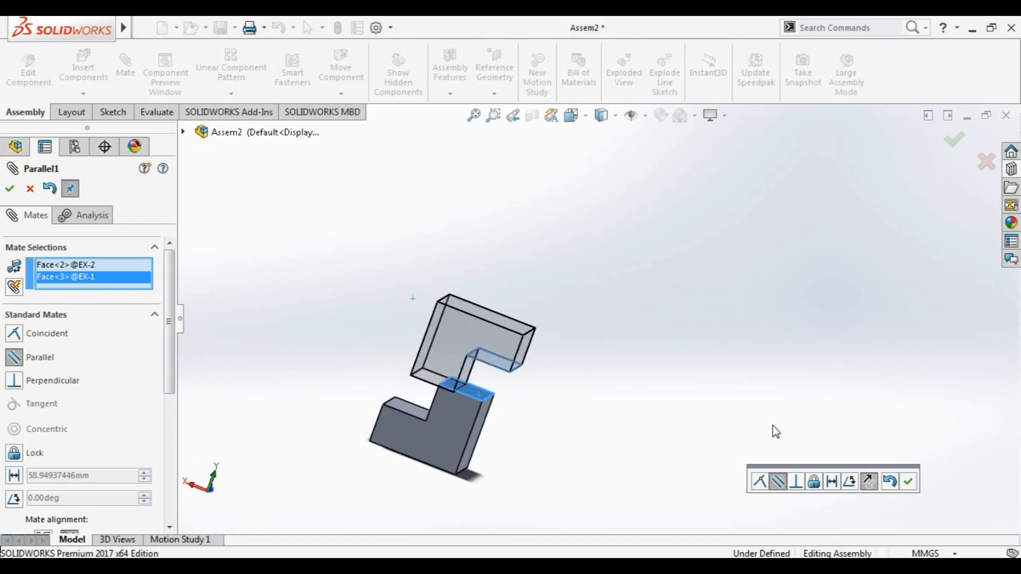
pyautogui.click(796, 481)
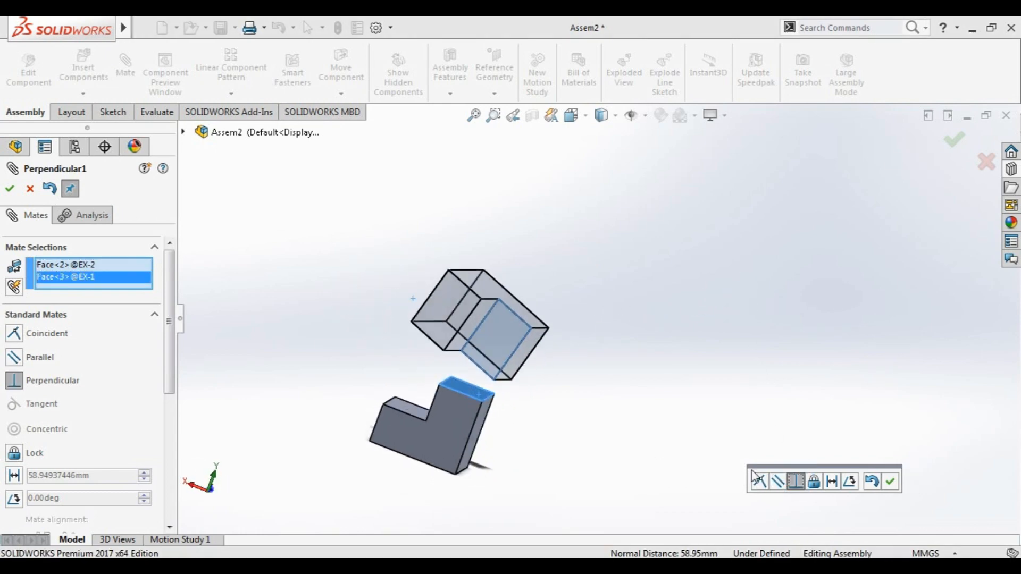
pyautogui.click(871, 480)
pyautogui.moveTo(765, 473); pyautogui.dragTo(557, 322, button='middle')
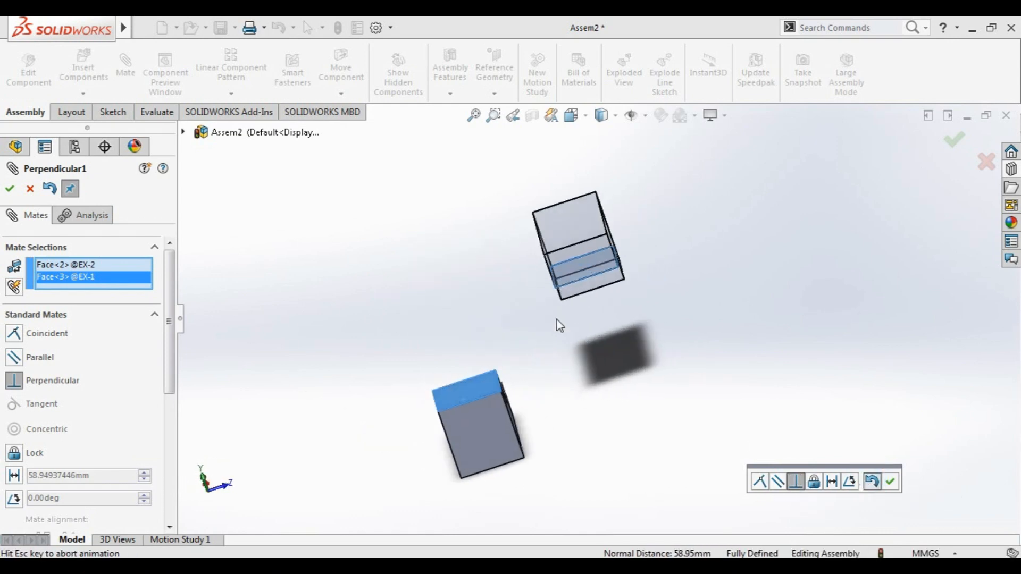
pyautogui.press('Escape')
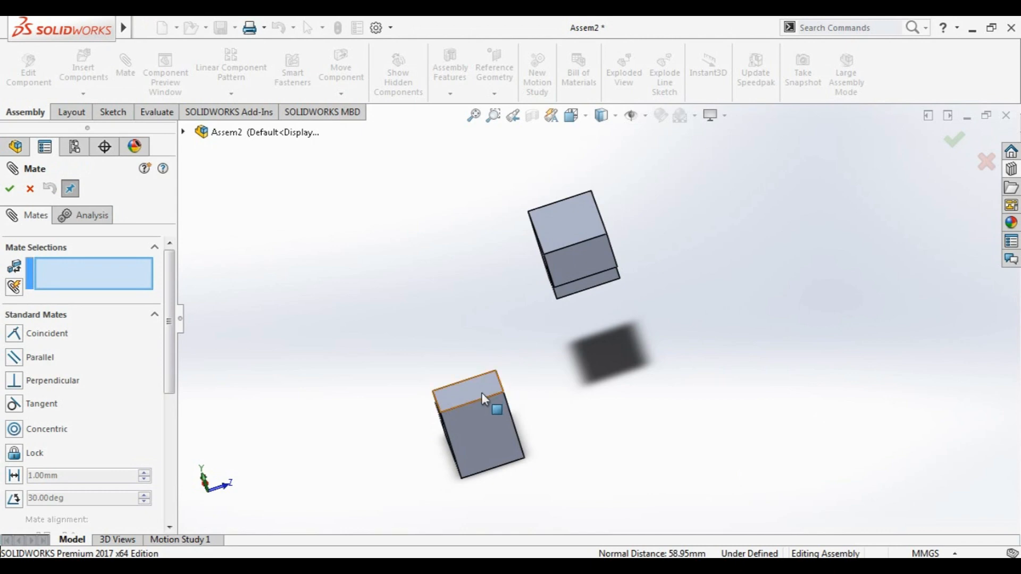
# Add a Parallel mate between the fixed component's top face and the second EX component's inner step face
pyautogui.click(480, 392)
pyautogui.moveTo(615, 389); pyautogui.dragTo(563, 273, button='middle')
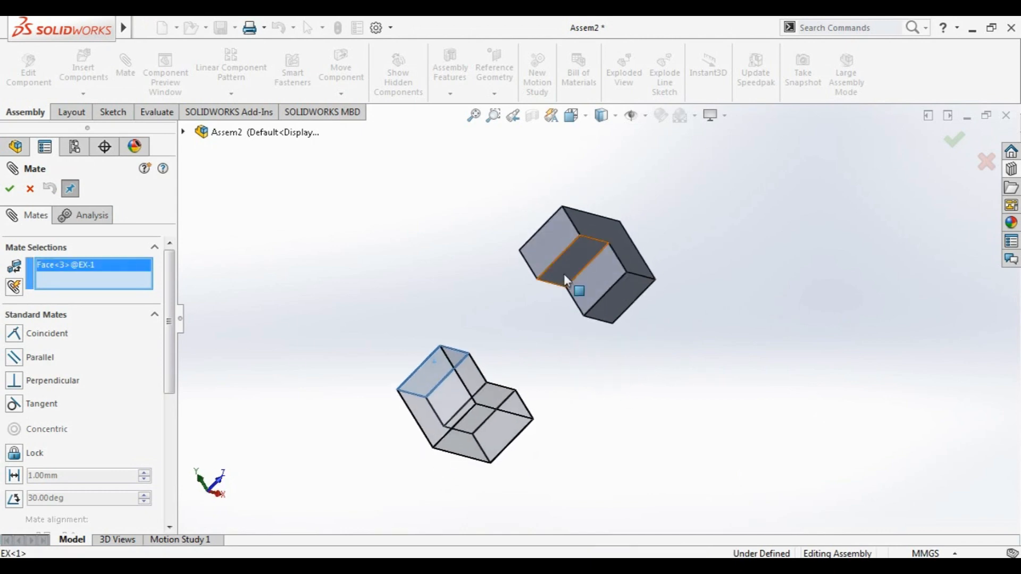
pyautogui.click(564, 274)
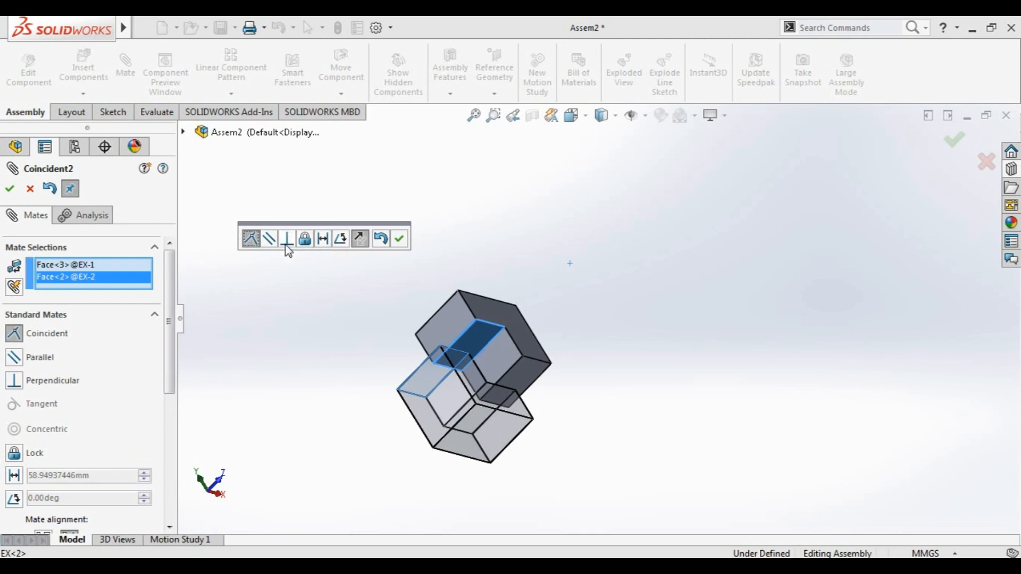
pyautogui.click(268, 239)
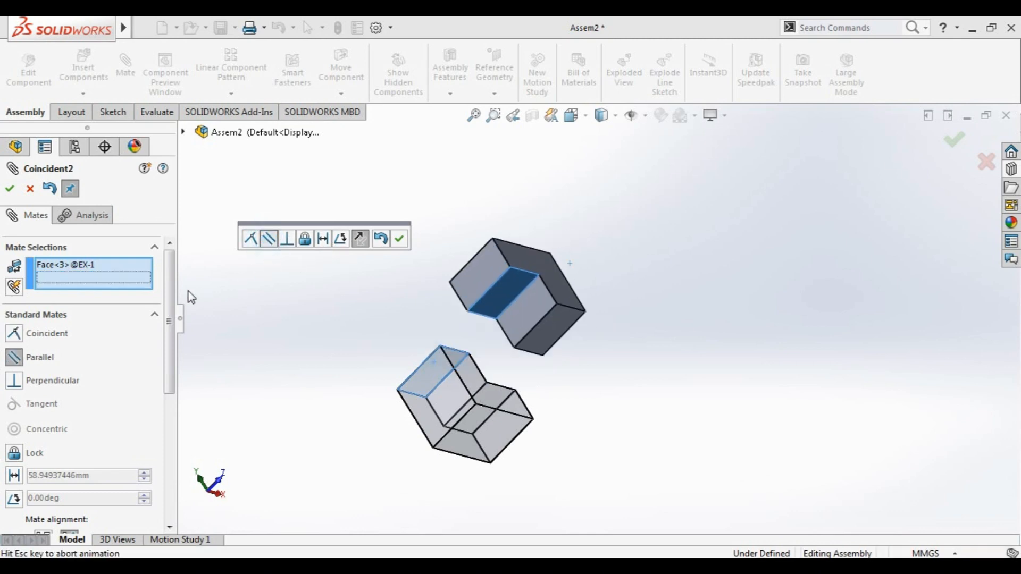
pyautogui.click(10, 189)
# Add a Parallel mate between the second EX component's lower end face and the fixed component's inner step face
pyautogui.moveTo(230, 282); pyautogui.dragTo(255, 303, button='middle')
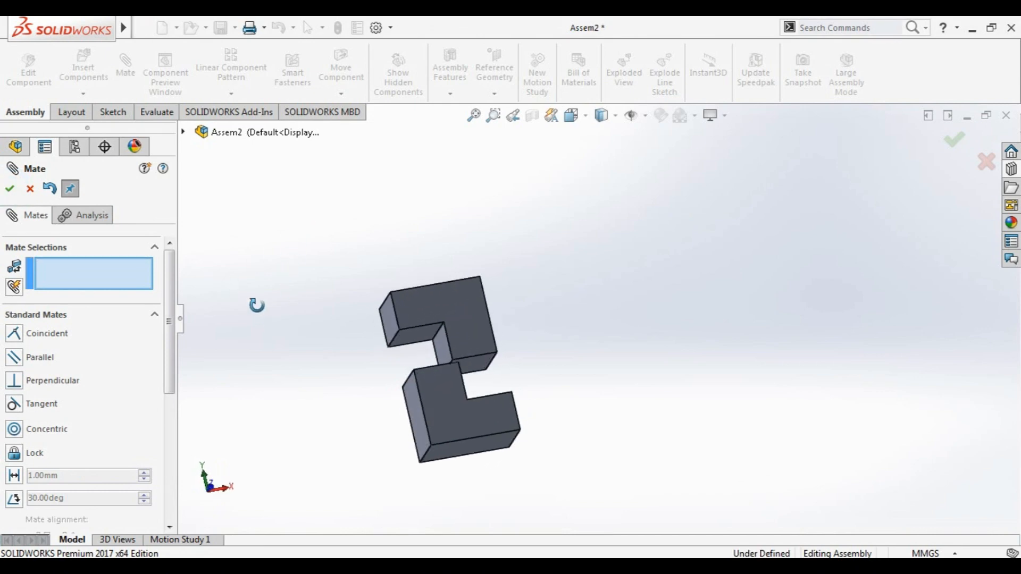
pyautogui.click(493, 371)
pyautogui.moveTo(602, 349); pyautogui.dragTo(540, 428, button='middle')
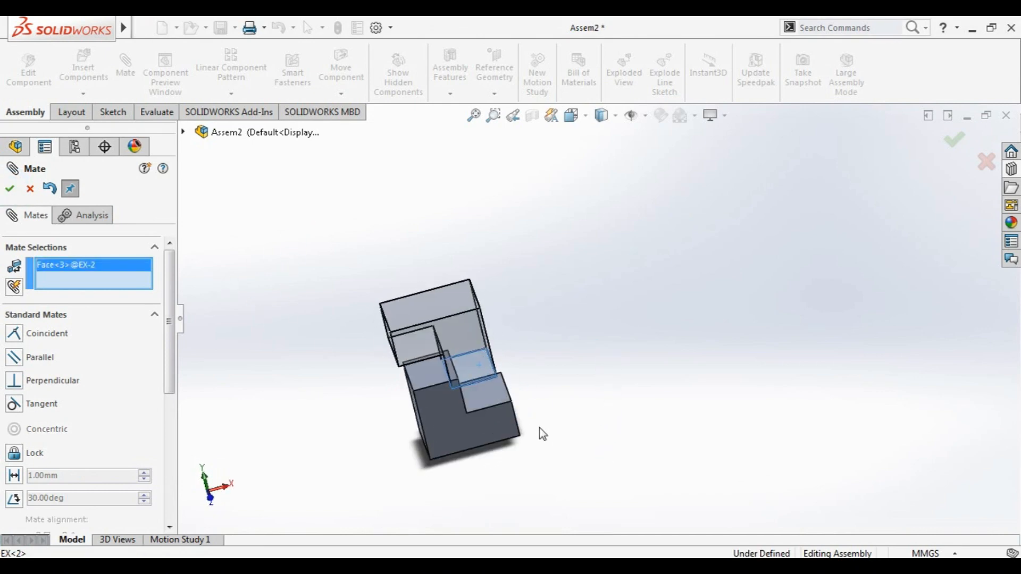
pyautogui.click(489, 391)
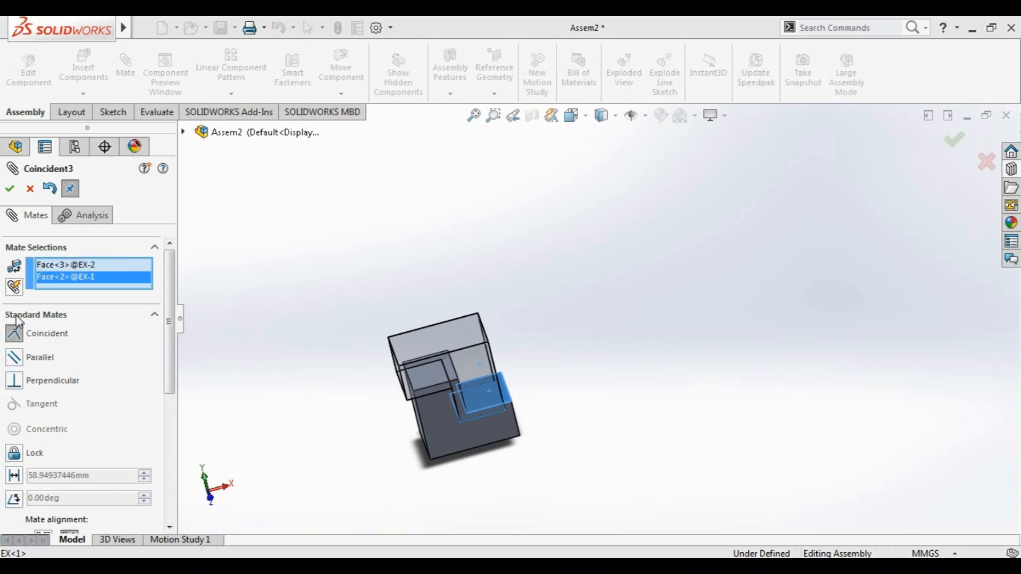
pyautogui.click(16, 358)
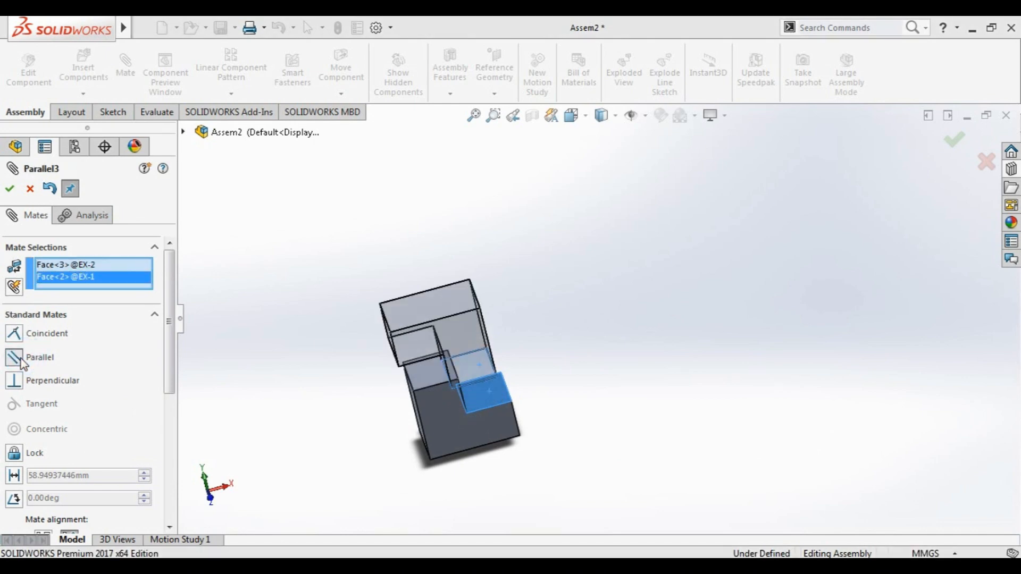
pyautogui.click(10, 186)
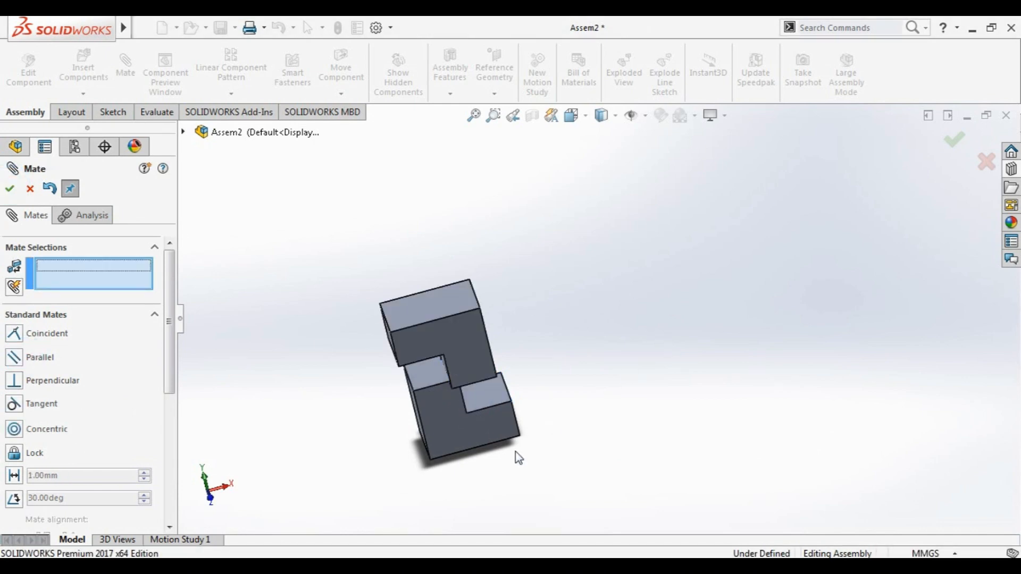
# Move the second EX component up and away from the fixed one, and try a Coincident mate between their inner vertical faces
pyautogui.moveTo(480, 324); pyautogui.dragTo(596, 224)
pyautogui.moveTo(473, 353); pyautogui.dragTo(465, 386, button='middle')
pyautogui.click(559, 273)
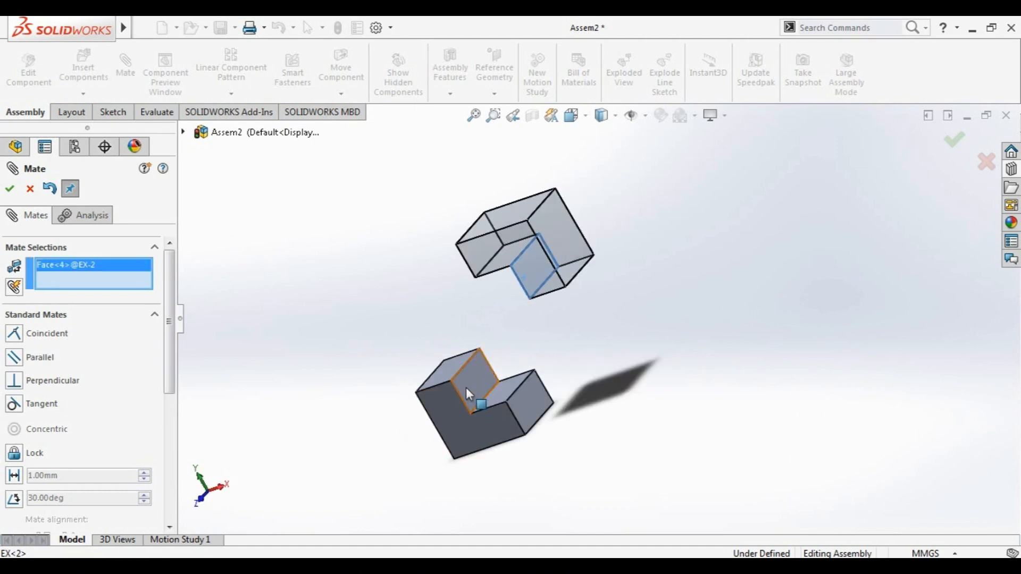
pyautogui.click(466, 388)
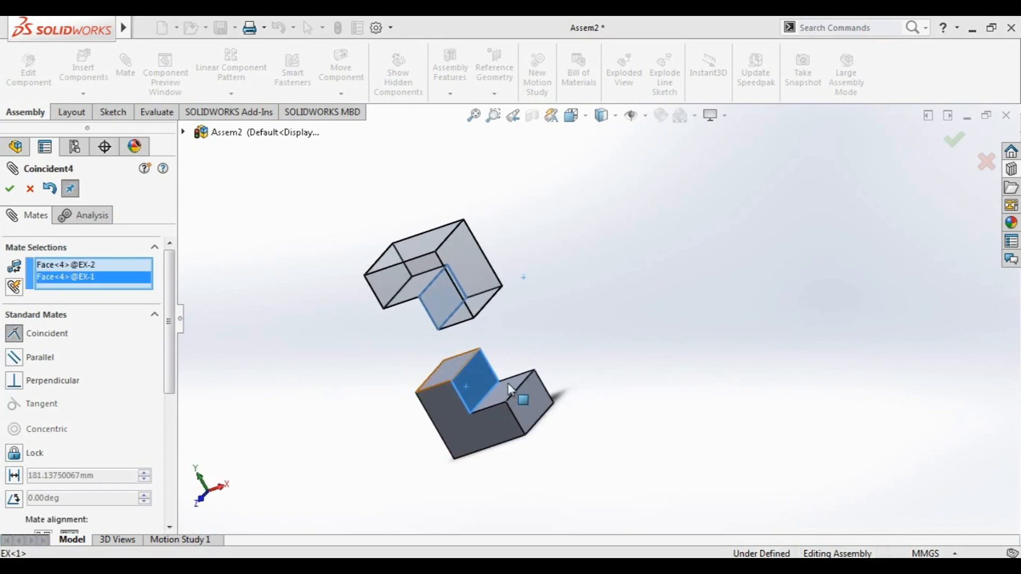
pyautogui.click(22, 194)
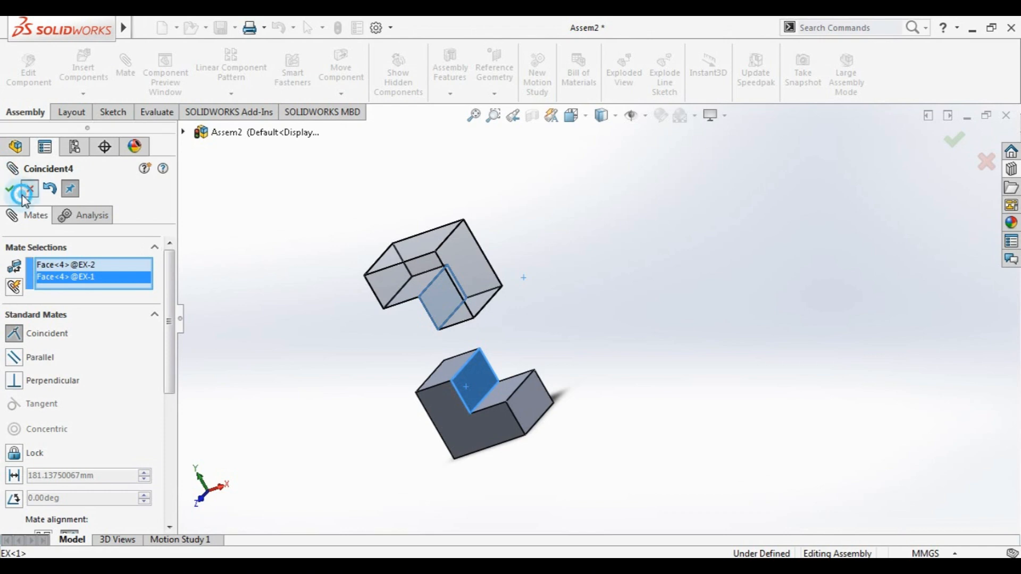
# Add a Coincident mate between the inner vertical faces of the fixed and second EX components
pyautogui.click(475, 391)
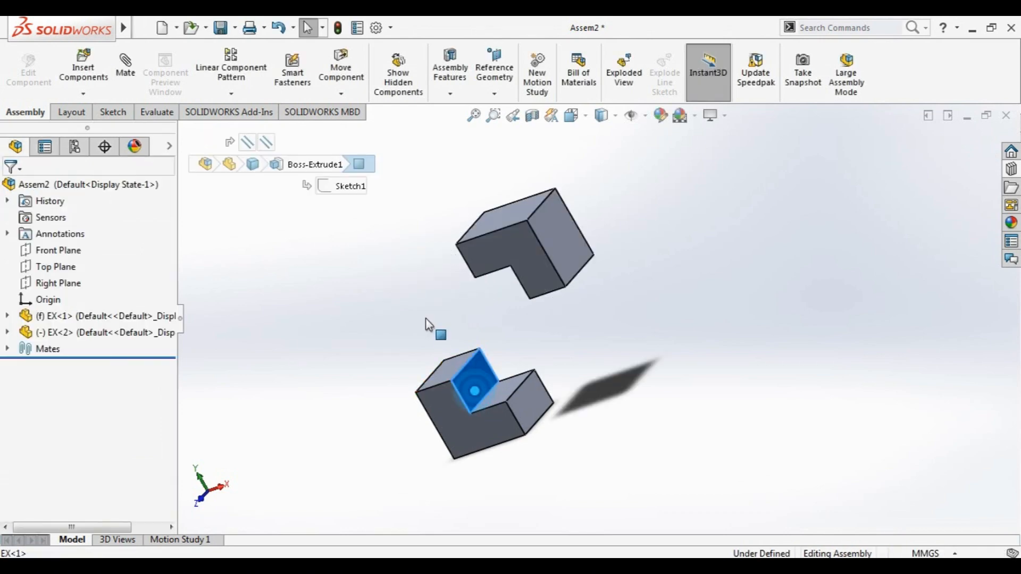
pyautogui.click(126, 69)
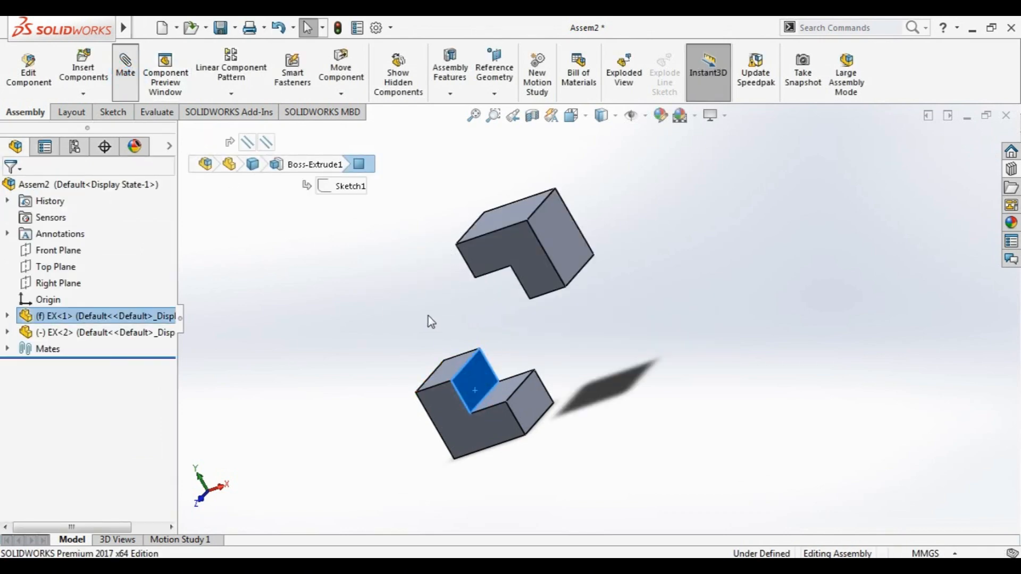
pyautogui.moveTo(492, 324); pyautogui.dragTo(515, 329, button='middle')
pyautogui.click(565, 292)
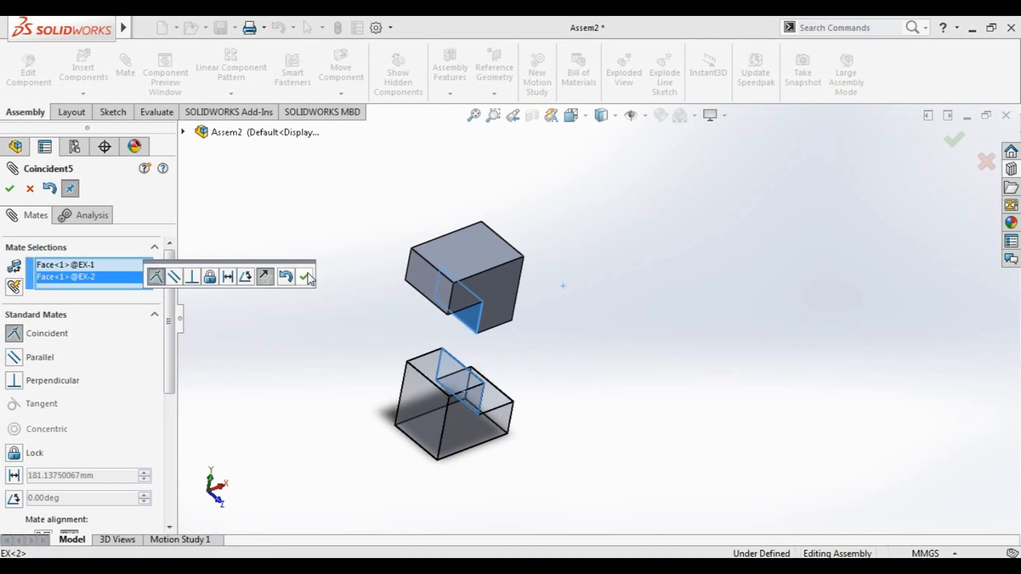
pyautogui.click(305, 275)
# Add a Coincident mate between the fixed component's inner step face and a lower edge of the second EX component
pyautogui.click(498, 400)
pyautogui.moveTo(530, 376); pyautogui.dragTo(472, 307, button='middle')
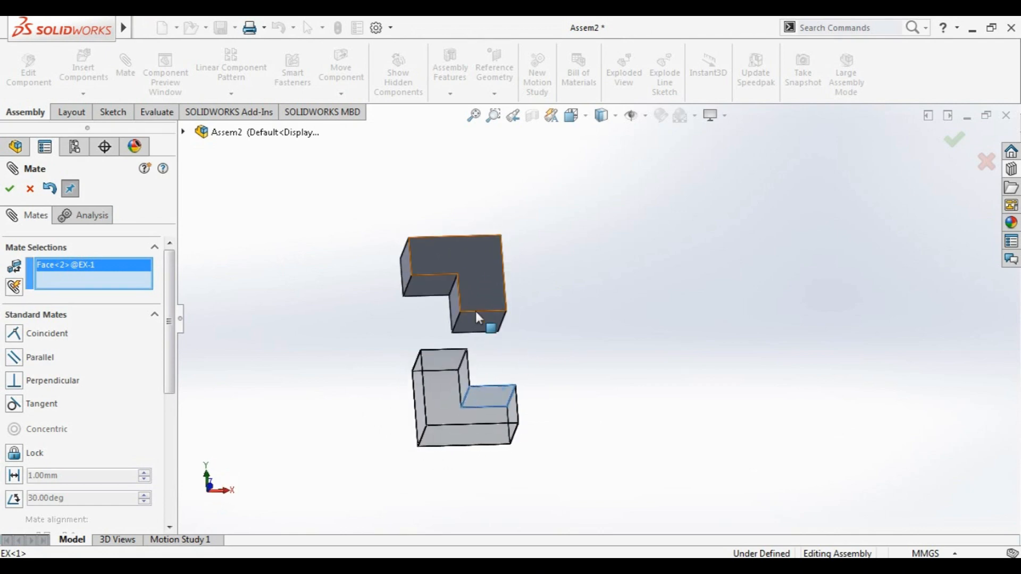
pyautogui.click(497, 340)
pyautogui.moveTo(560, 372); pyautogui.dragTo(577, 467, button='middle')
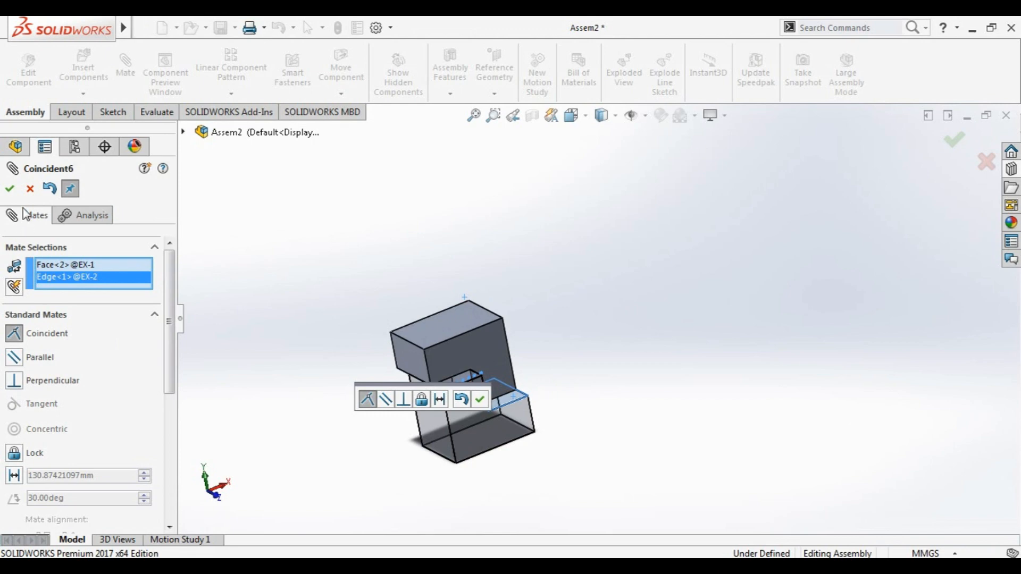
pyautogui.click(483, 402)
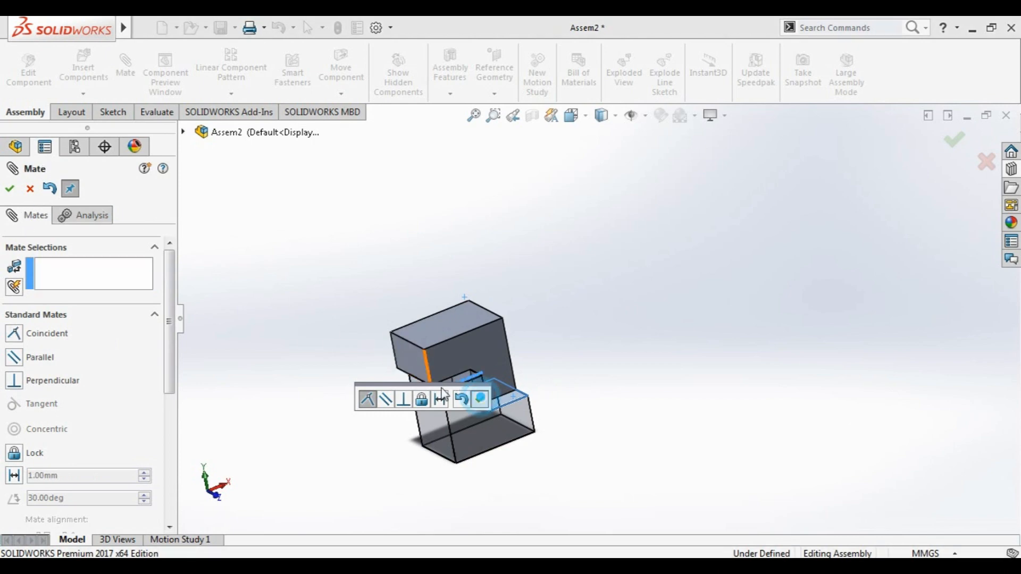
# Add a Coincident mate between the second EX component's inner step face and the fixed component's top face
pyautogui.moveTo(351, 421); pyautogui.dragTo(436, 388, button='middle')
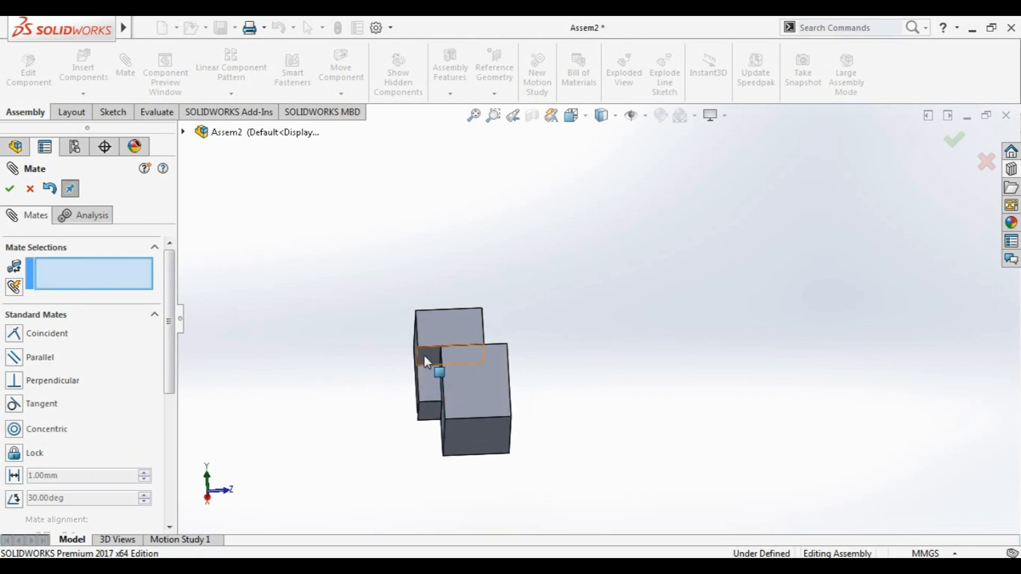
pyautogui.click(425, 362)
pyautogui.moveTo(633, 273); pyautogui.dragTo(496, 397, button='middle')
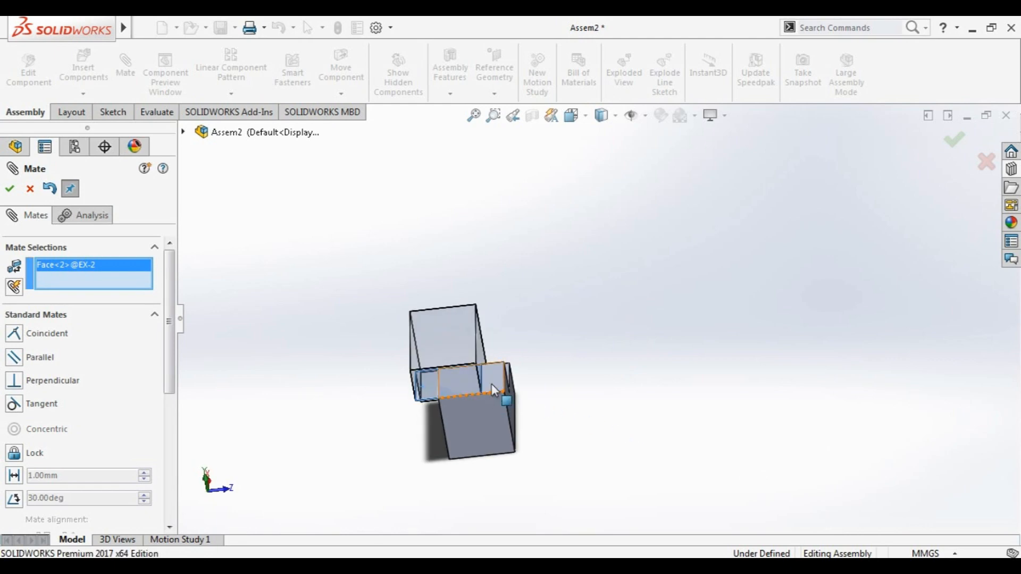
pyautogui.click(492, 384)
pyautogui.click(9, 189)
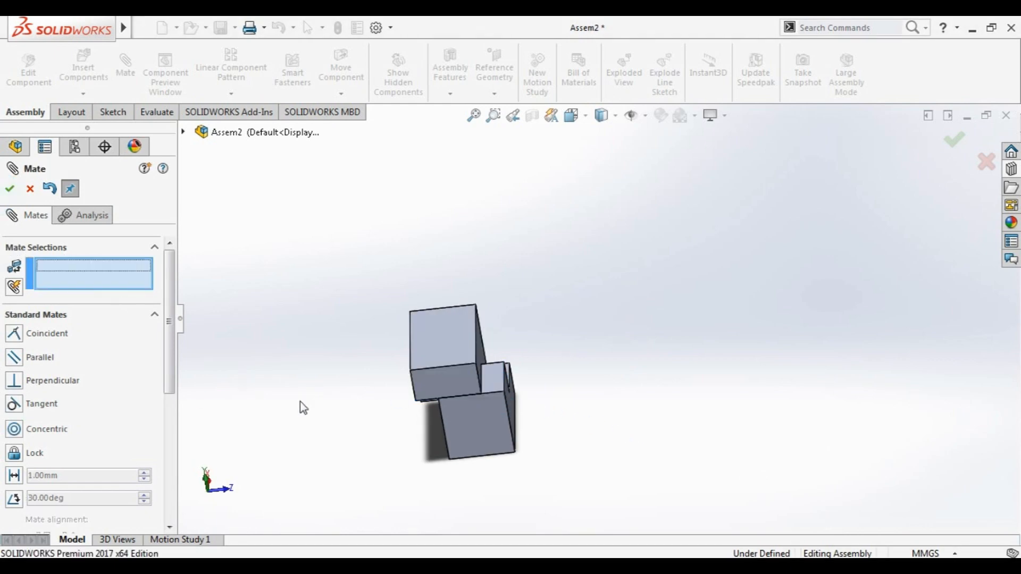
# Make the L-shaped side faces of the two EX components flush with a Coincident mate and finish mating
pyautogui.moveTo(537, 372); pyautogui.dragTo(461, 429, button='middle')
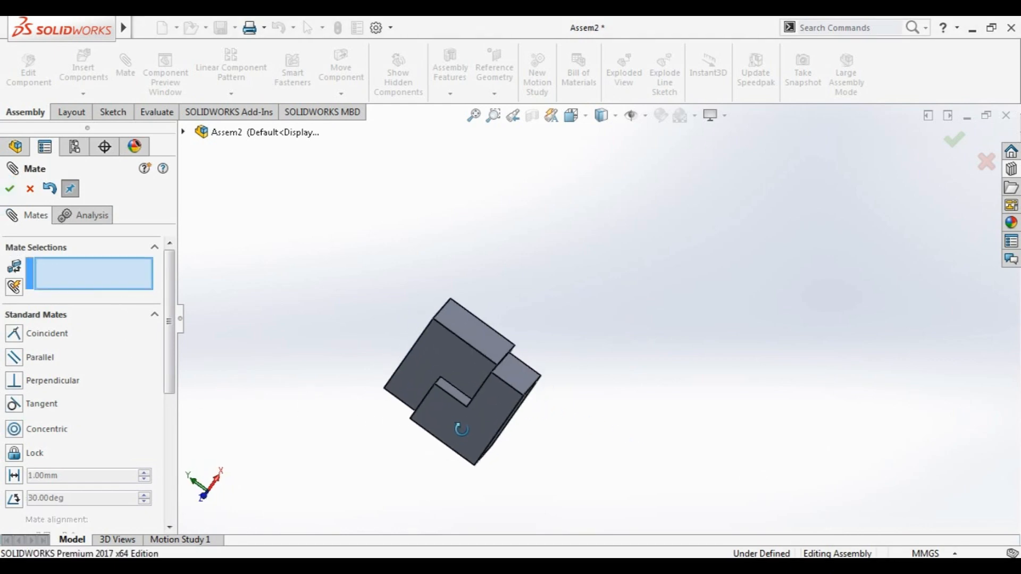
pyautogui.moveTo(555, 292); pyautogui.dragTo(538, 480, button='middle')
pyautogui.moveTo(454, 448); pyautogui.dragTo(493, 334, button='middle')
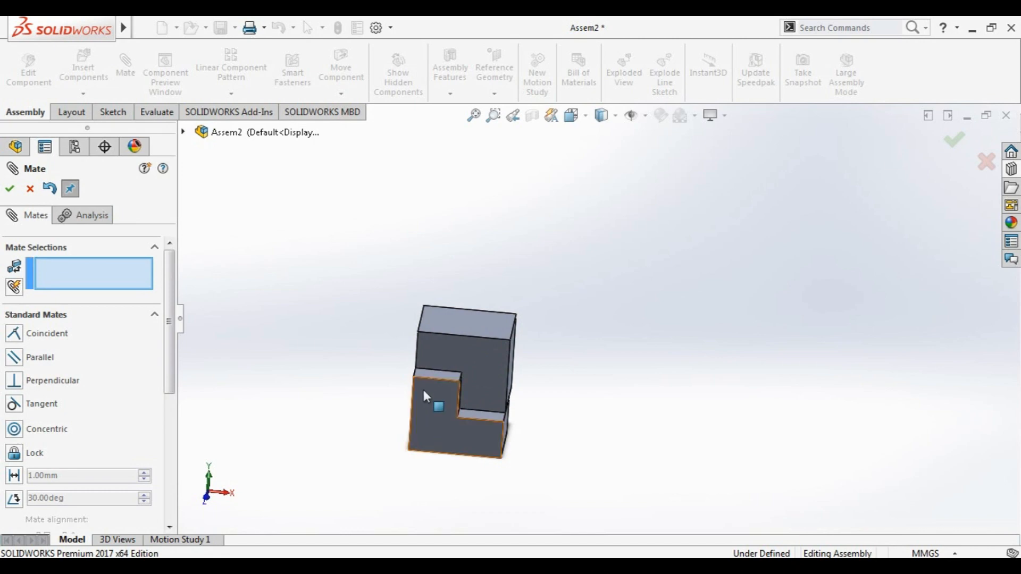
pyautogui.click(445, 413)
pyautogui.click(490, 350)
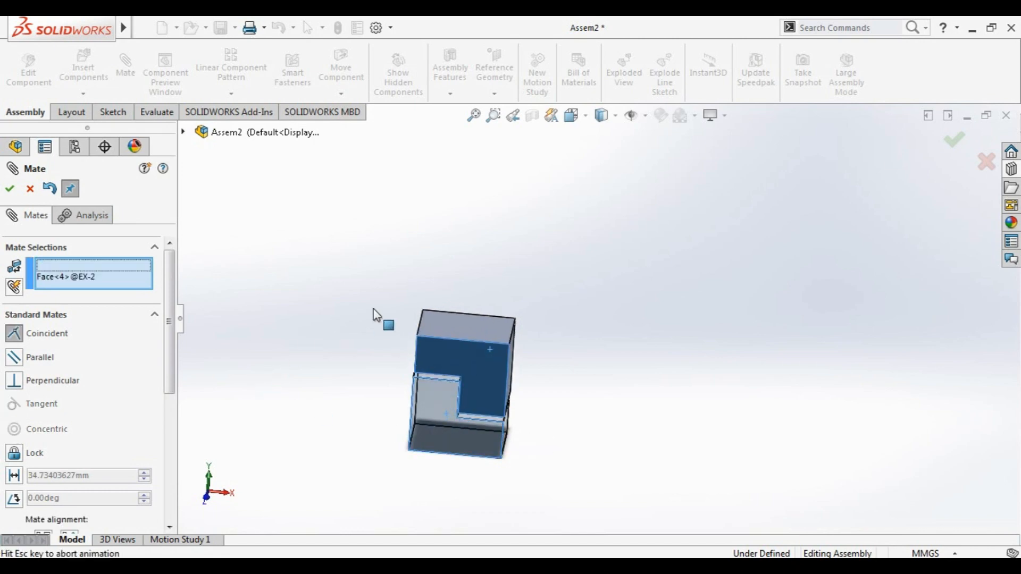
pyautogui.moveTo(744, 250); pyautogui.dragTo(700, 245, button='middle')
pyautogui.click(827, 229)
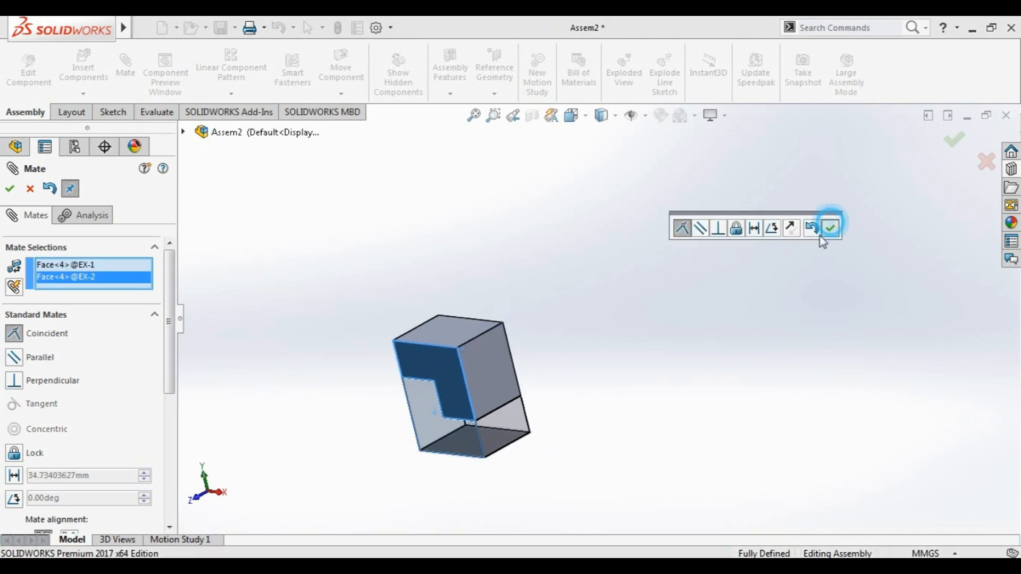
pyautogui.moveTo(283, 328); pyautogui.dragTo(166, 295, button='middle')
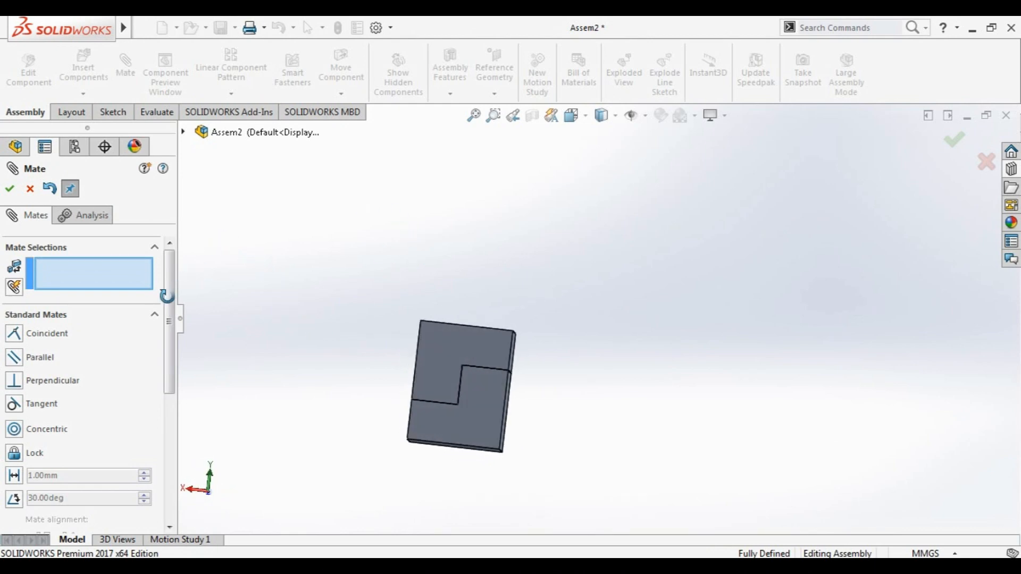
pyautogui.click(11, 190)
pyautogui.moveTo(339, 258); pyautogui.dragTo(430, 371, button='middle')
pyautogui.click(430, 371)
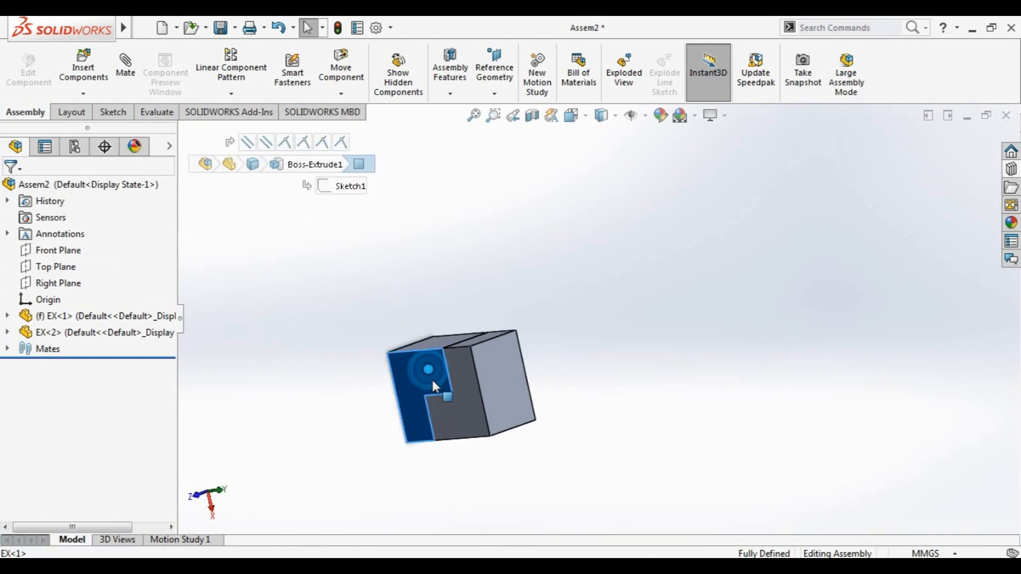
pyautogui.click(466, 391)
pyautogui.click(565, 242)
pyautogui.moveTo(600, 420); pyautogui.dragTo(541, 499, button='middle')
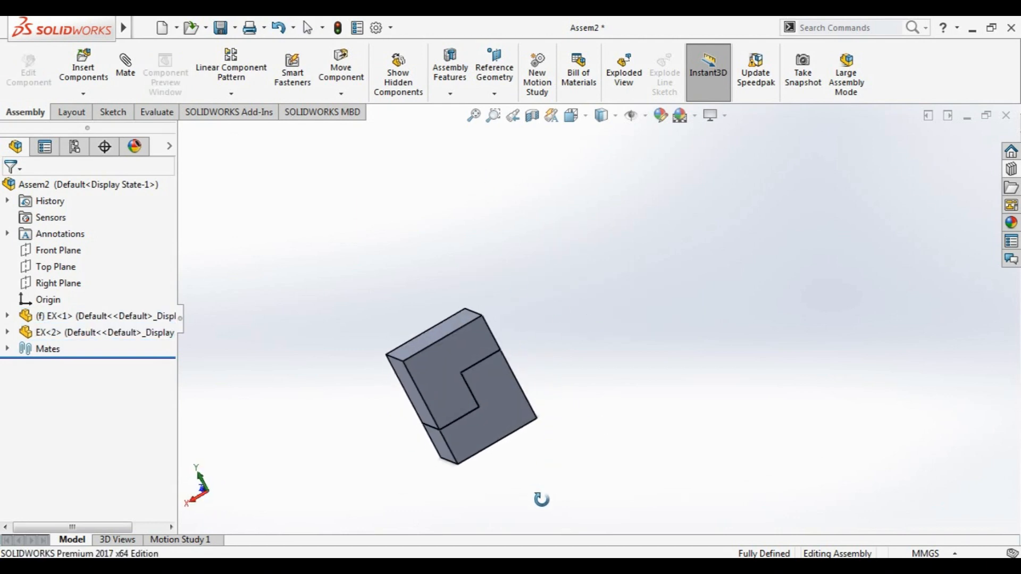
# Insert a third EX part into the assembly and place it beside the joined block
pyautogui.click(100, 95)
pyautogui.click(117, 111)
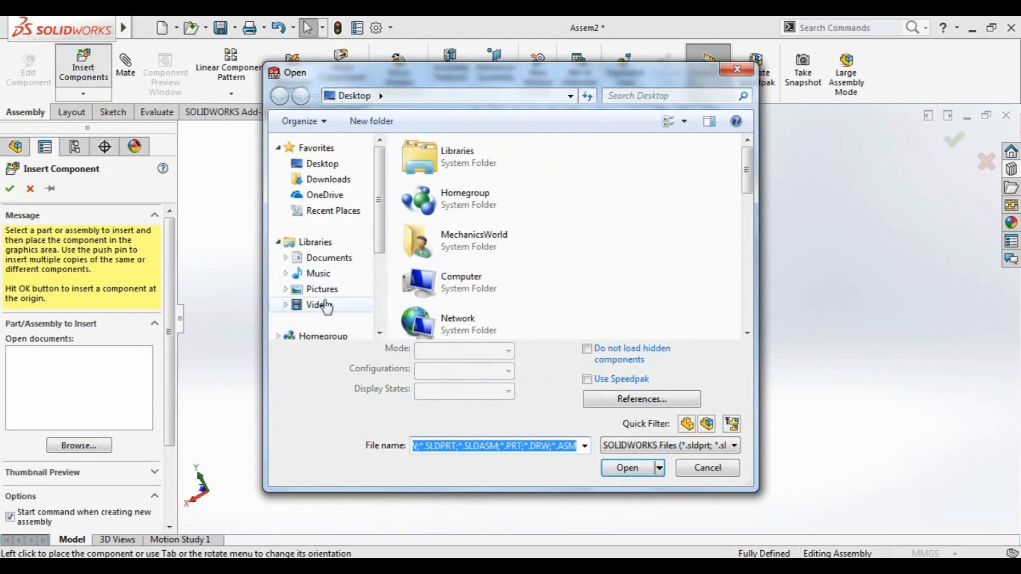
pyautogui.write('EX')
pyautogui.press('Return')
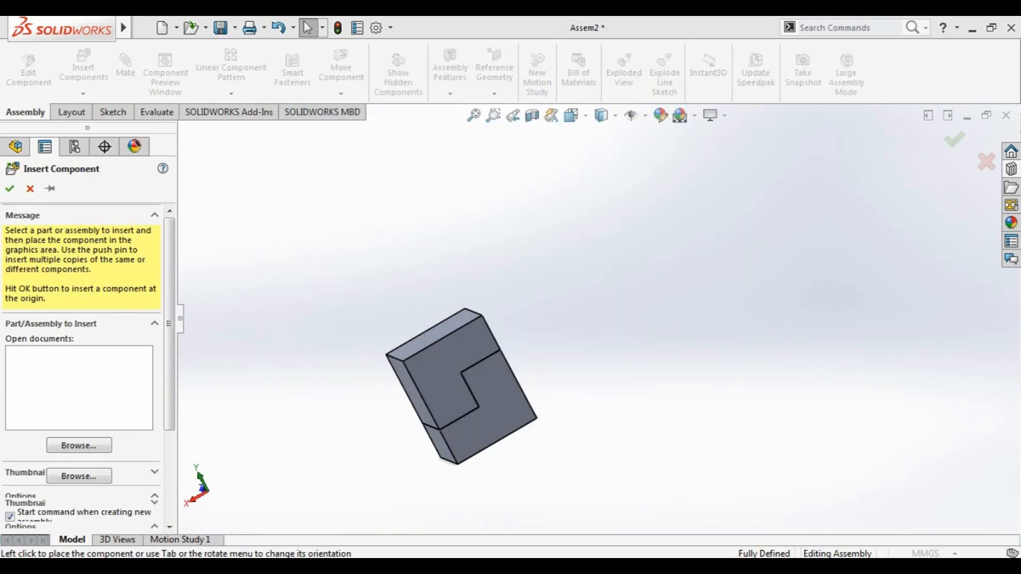
pyautogui.click(731, 346)
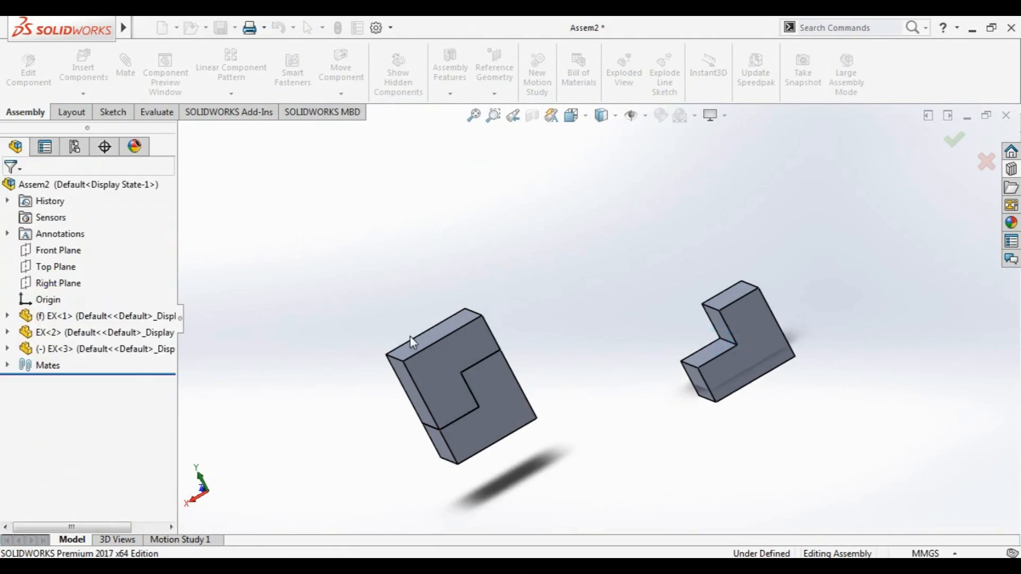
# Add a Parallel mate between the L-shaped side faces of the third EX component and the fixed one
pyautogui.moveTo(697, 400); pyautogui.dragTo(711, 357, button='middle')
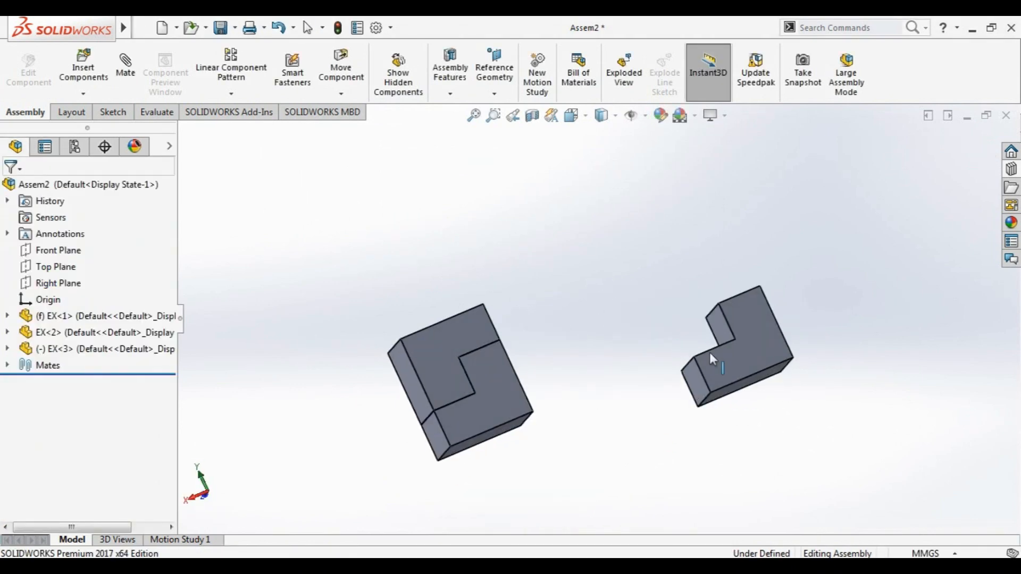
pyautogui.click(744, 325)
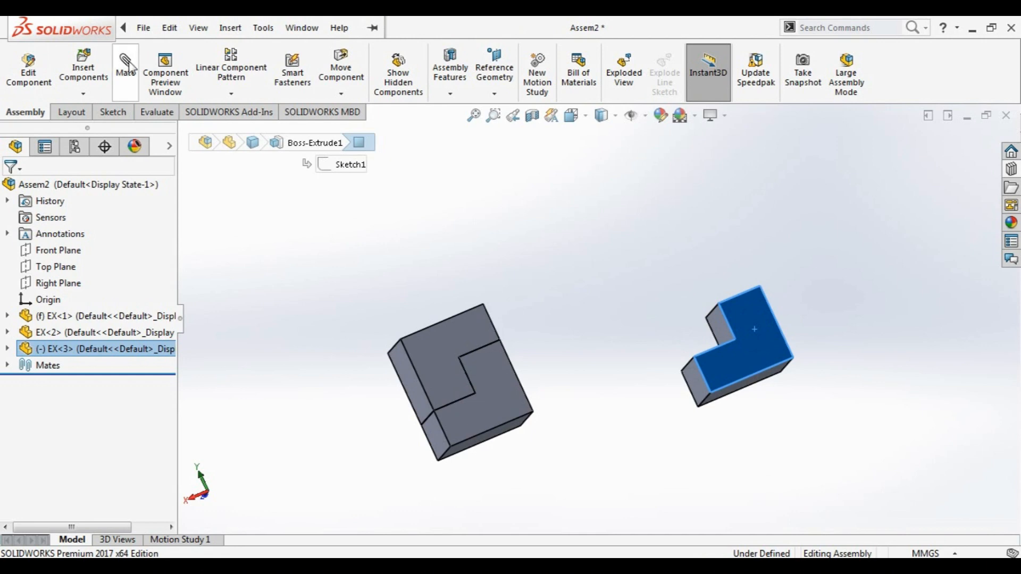
pyautogui.moveTo(287, 264); pyautogui.dragTo(458, 282, button='middle')
pyautogui.click(676, 451)
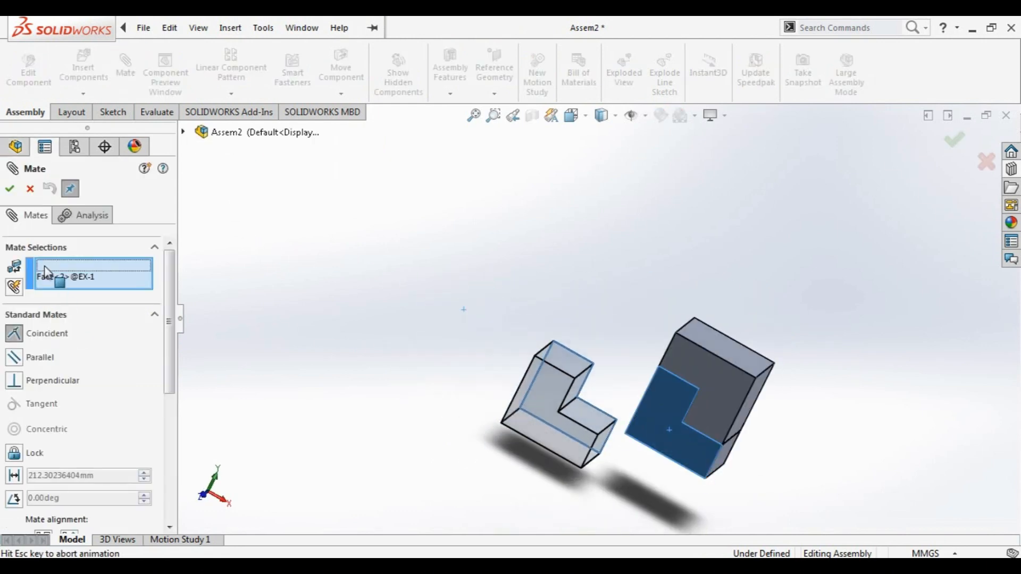
pyautogui.click(31, 359)
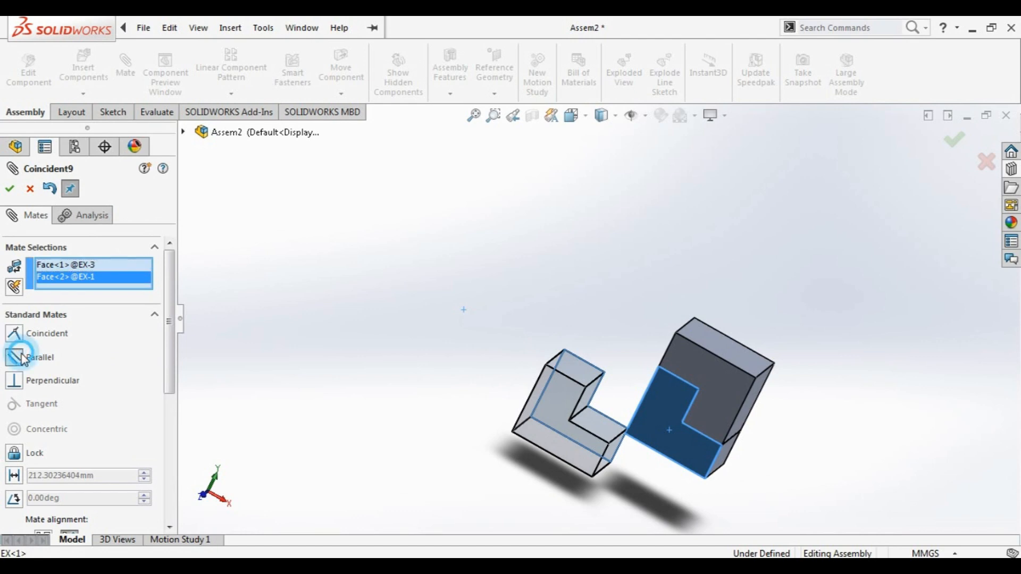
pyautogui.moveTo(301, 273); pyautogui.dragTo(233, 238, button='middle')
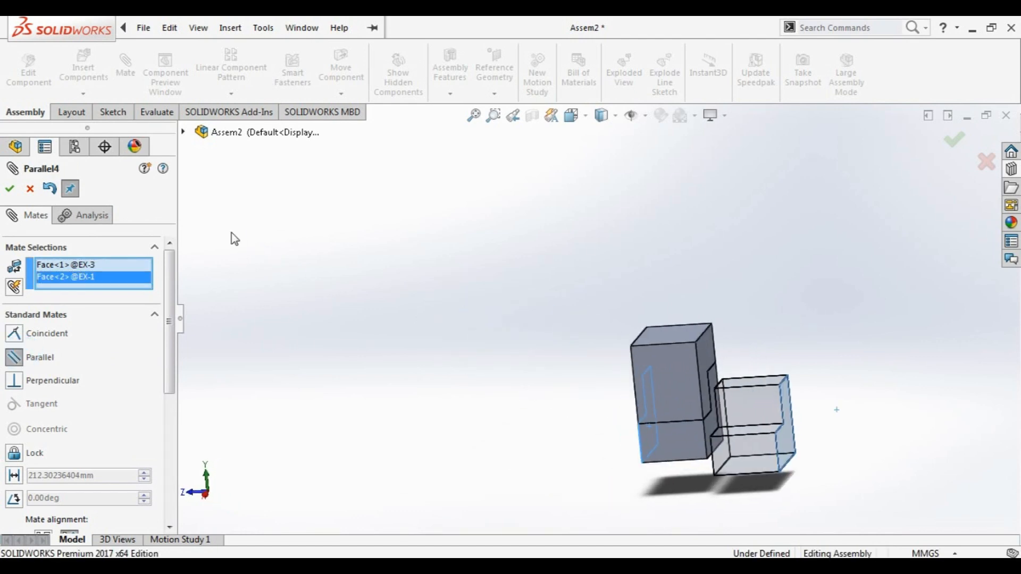
pyautogui.click(9, 188)
# Select the bottom faces of the third and fixed EX components for a mate, trying Perpendicular, Parallel and Coincident
pyautogui.moveTo(564, 417); pyautogui.dragTo(627, 370, button='middle')
pyautogui.click(750, 424)
pyautogui.click(702, 467)
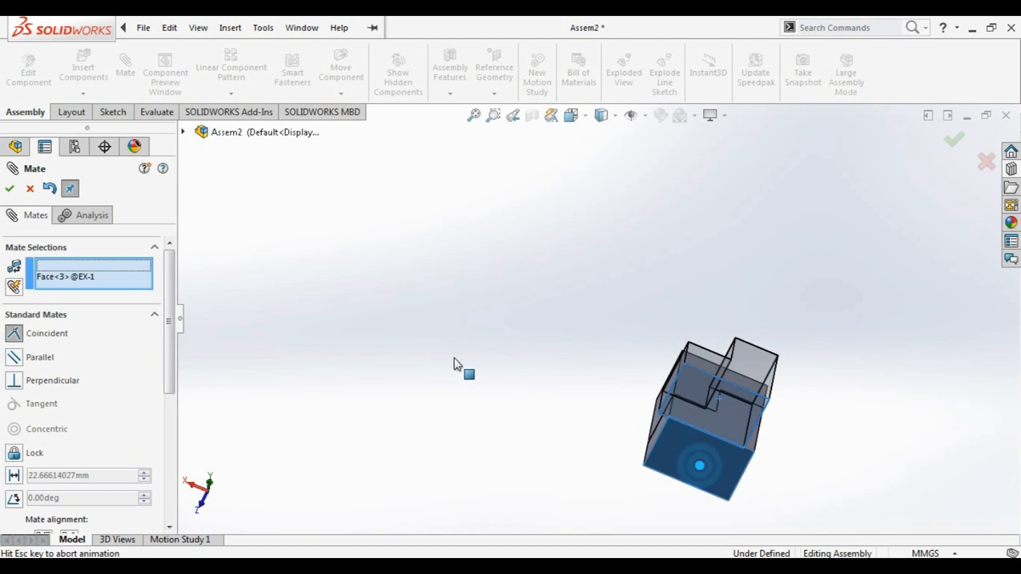
pyautogui.moveTo(446, 350); pyautogui.dragTo(435, 474, button='middle')
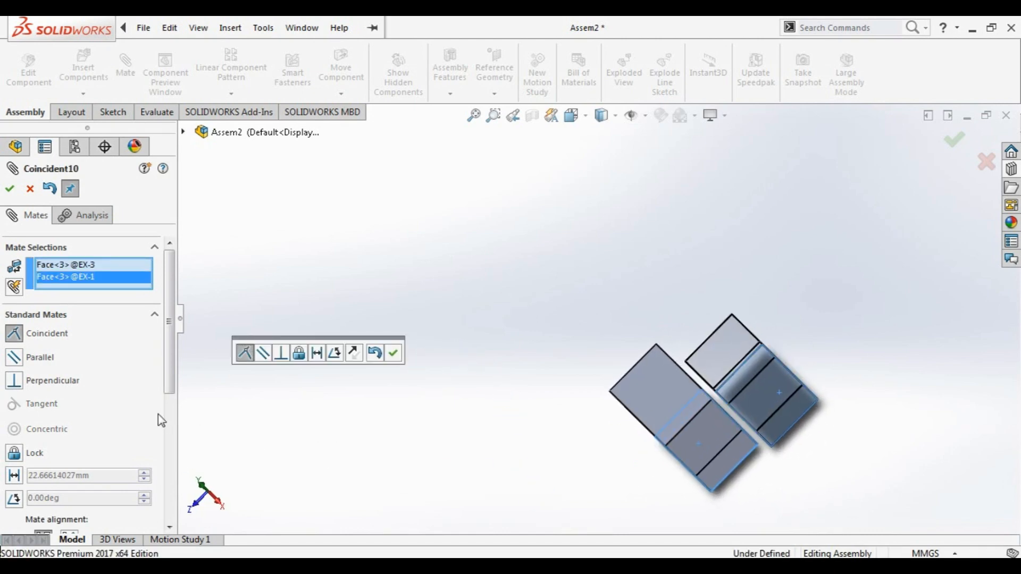
pyautogui.click(15, 381)
pyautogui.click(15, 358)
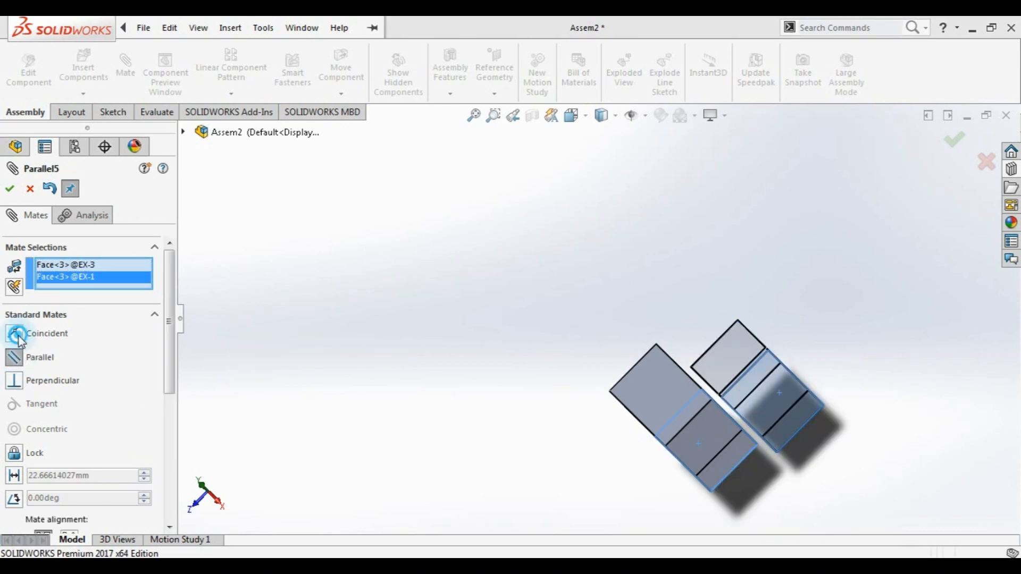
pyautogui.click(15, 333)
pyautogui.moveTo(355, 324); pyautogui.dragTo(397, 395, button='middle')
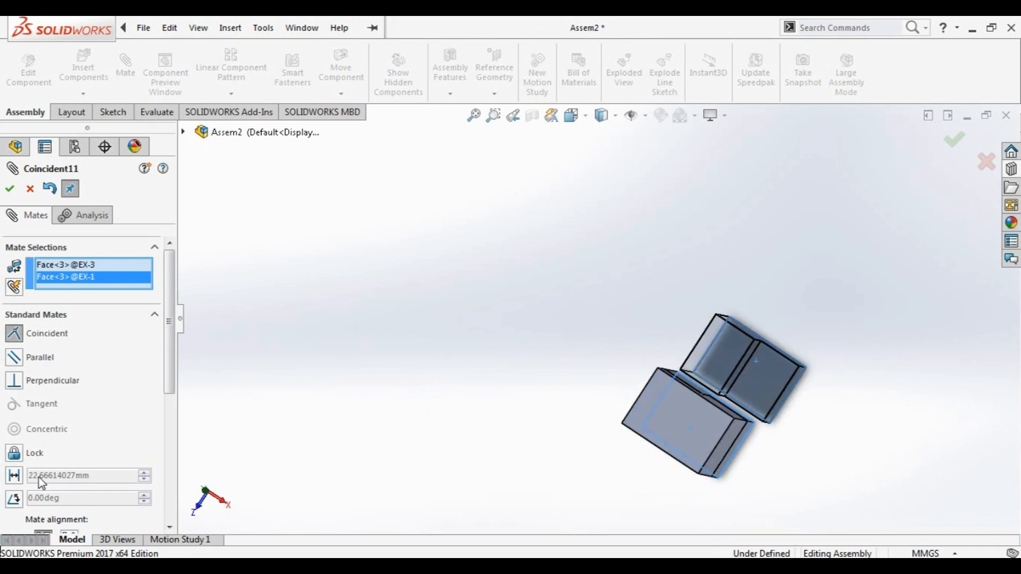
# Try a Distance mate between the two bottom faces with values of 20, 10 and 1000 mm
pyautogui.click(14, 475)
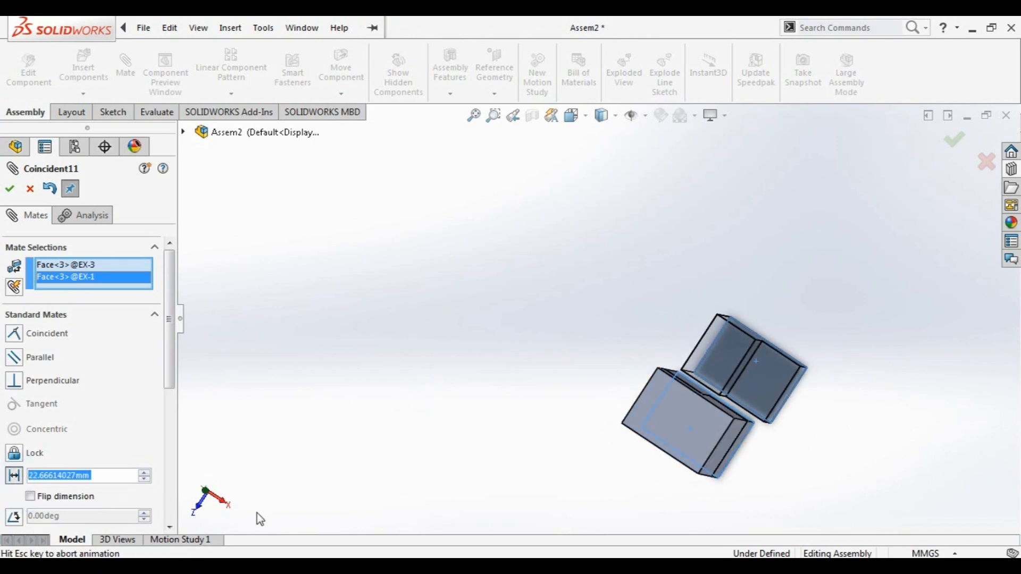
pyautogui.write('20')
pyautogui.press('Return')
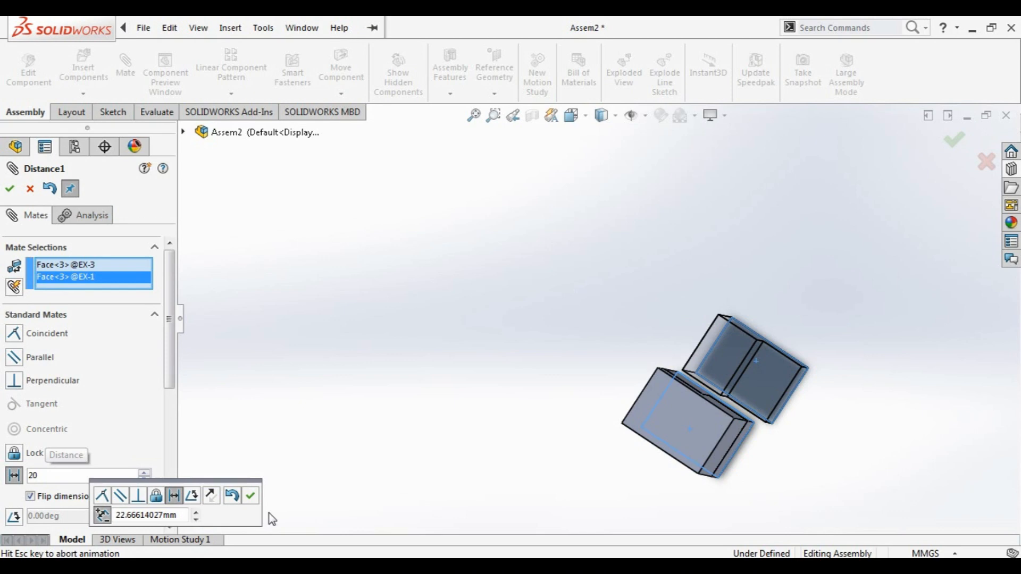
pyautogui.write('10')
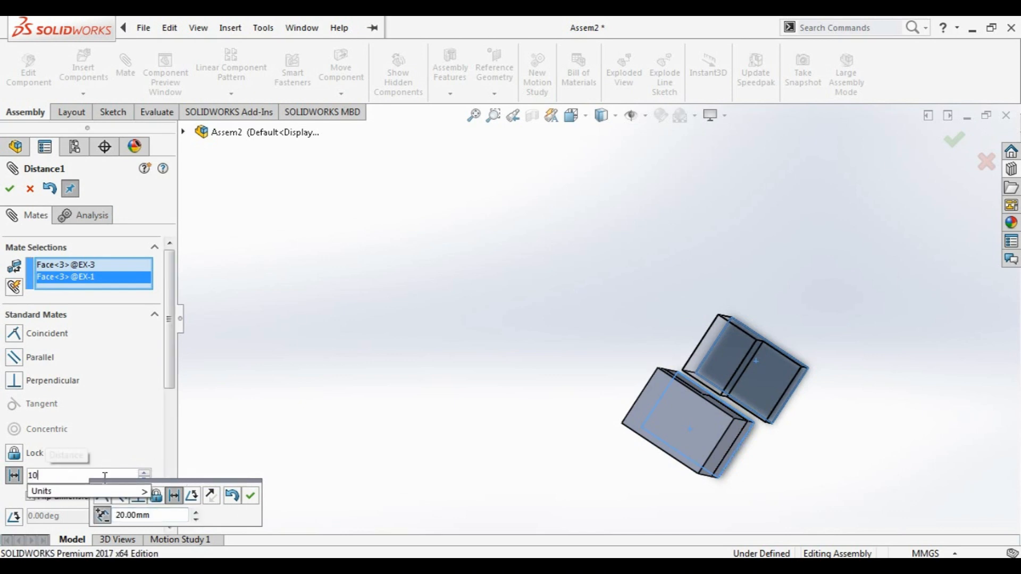
pyautogui.press('Return')
pyautogui.write('1000')
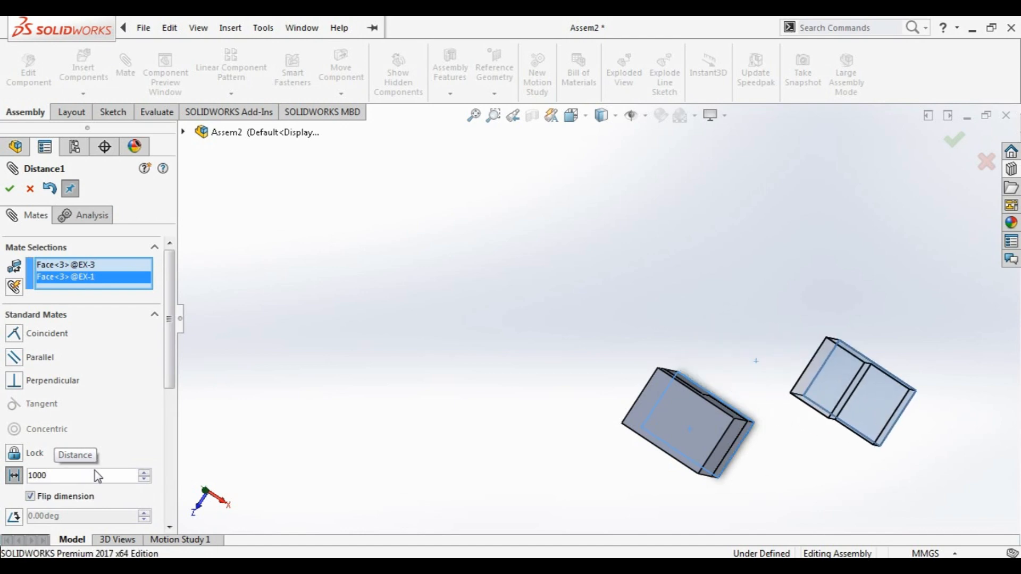
pyautogui.press('Return')
pyautogui.moveTo(583, 332); pyautogui.dragTo(698, 254, button='middle')
pyautogui.moveTo(688, 318); pyautogui.dragTo(699, 519, button='middle')
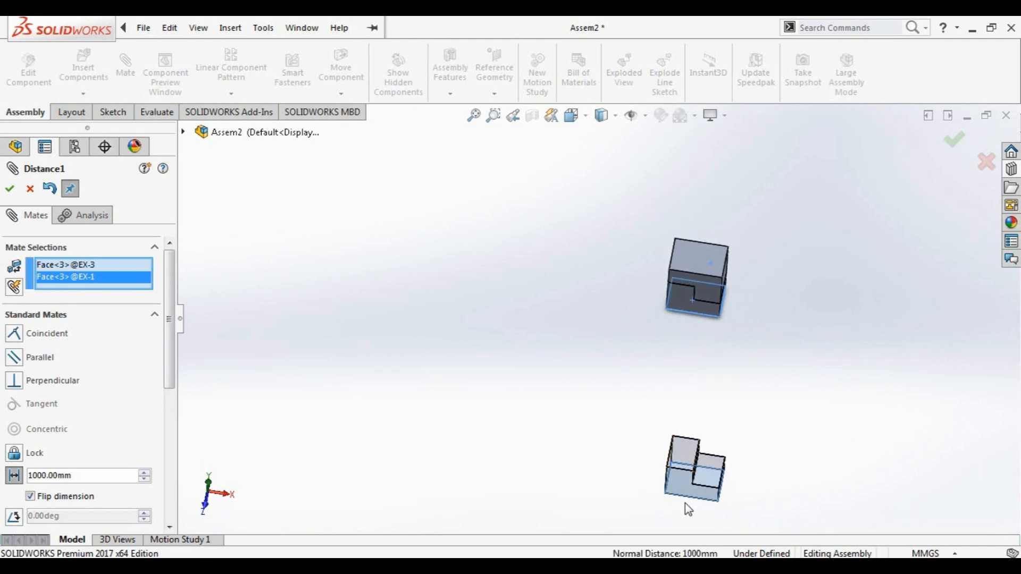
# Set the mate between the two bottom faces to Parallel and accept it
pyautogui.scroll(-3, 32, 468)
pyautogui.scroll(3, 30, 452)
pyautogui.click(14, 356)
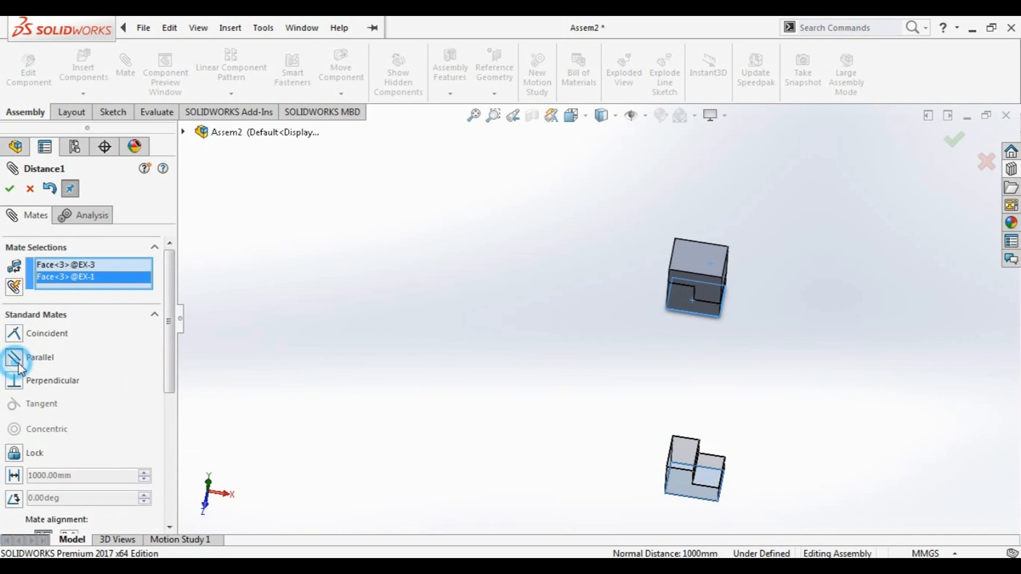
pyautogui.click(9, 188)
# Add a Coincident mate between the narrow lower end faces of the third and fixed EX components
pyautogui.moveTo(493, 360); pyautogui.dragTo(718, 325, button='middle')
pyautogui.scroll(-3, 720, 325)
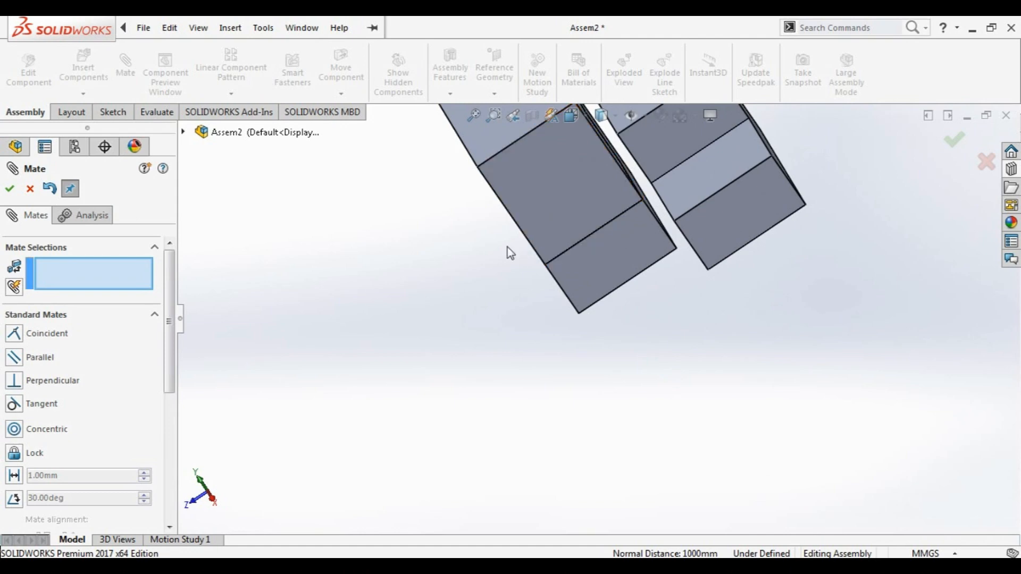
pyautogui.moveTo(652, 305); pyautogui.dragTo(661, 351, button='middle')
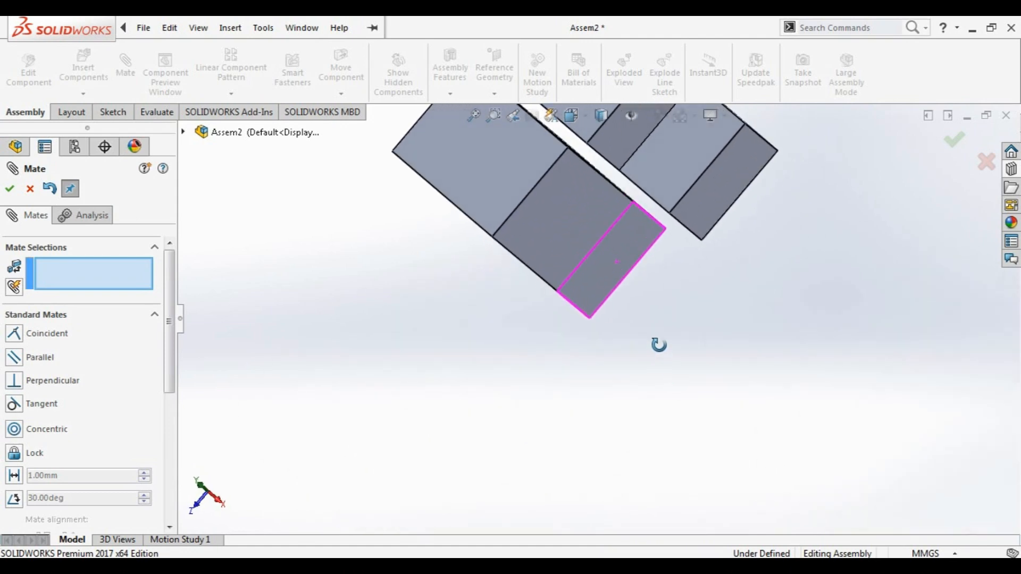
pyautogui.click(739, 163)
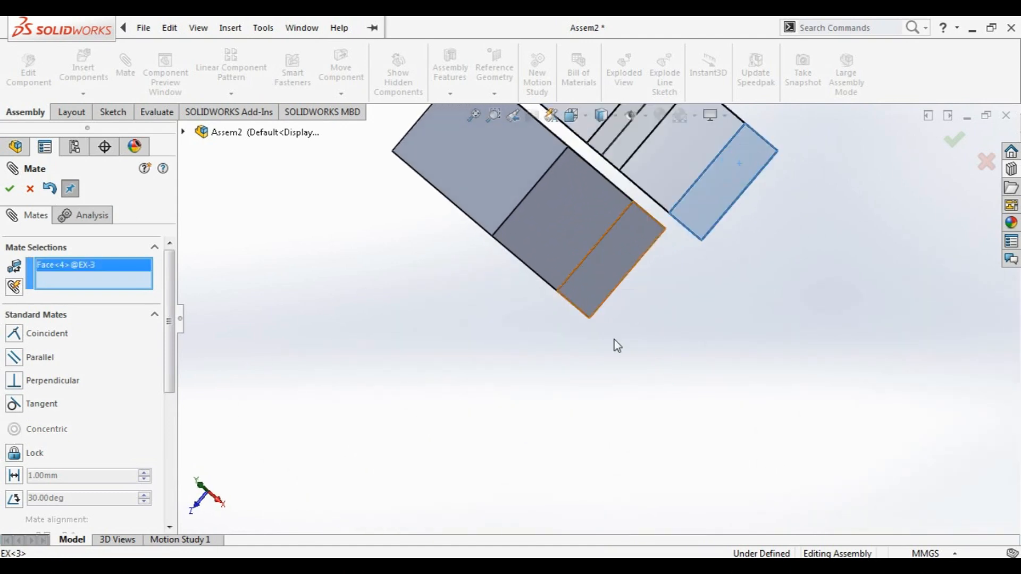
pyautogui.click(614, 281)
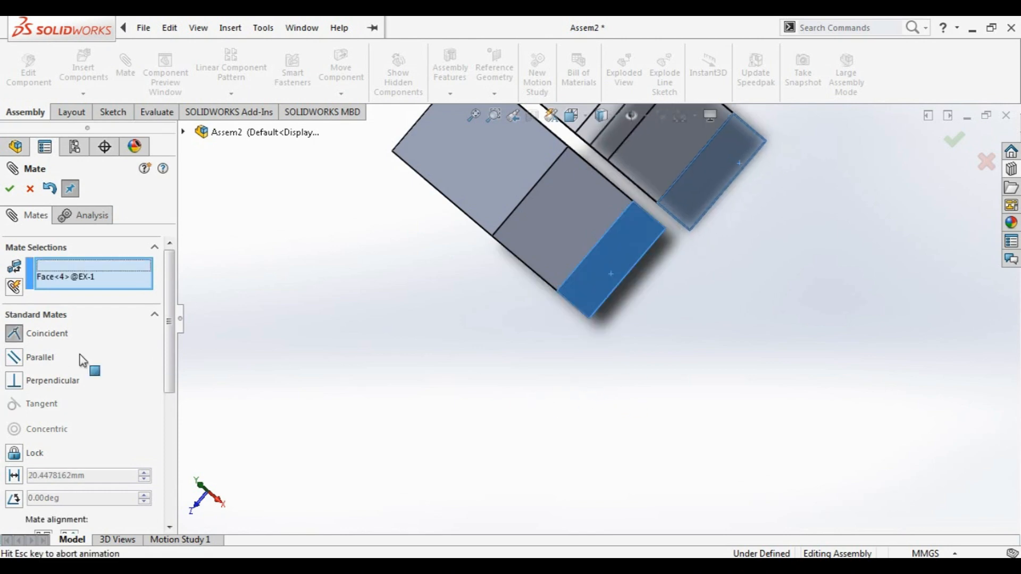
pyautogui.moveTo(365, 371)
pyautogui.mouseDown(button='middle')
pyautogui.moveTo(390, 351)
pyautogui.moveTo(365, 369)
pyautogui.moveTo(377, 382)
pyautogui.mouseUp(button='middle')
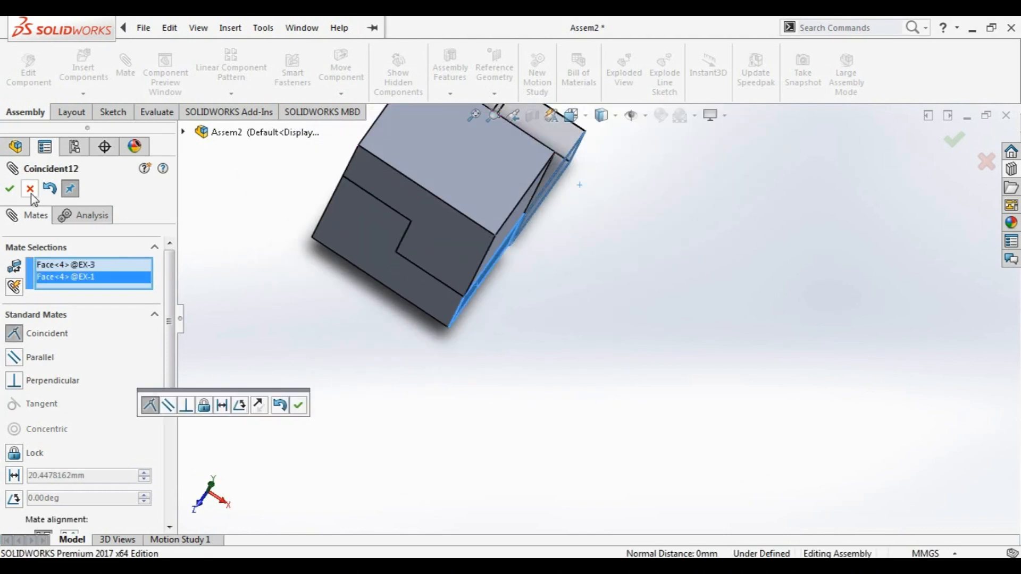
pyautogui.click(8, 191)
# Add a Coincident mate joining the fixed component's L-shaped side face to the third EX component's facing L-shaped face
pyautogui.moveTo(435, 428); pyautogui.dragTo(451, 305, button='middle')
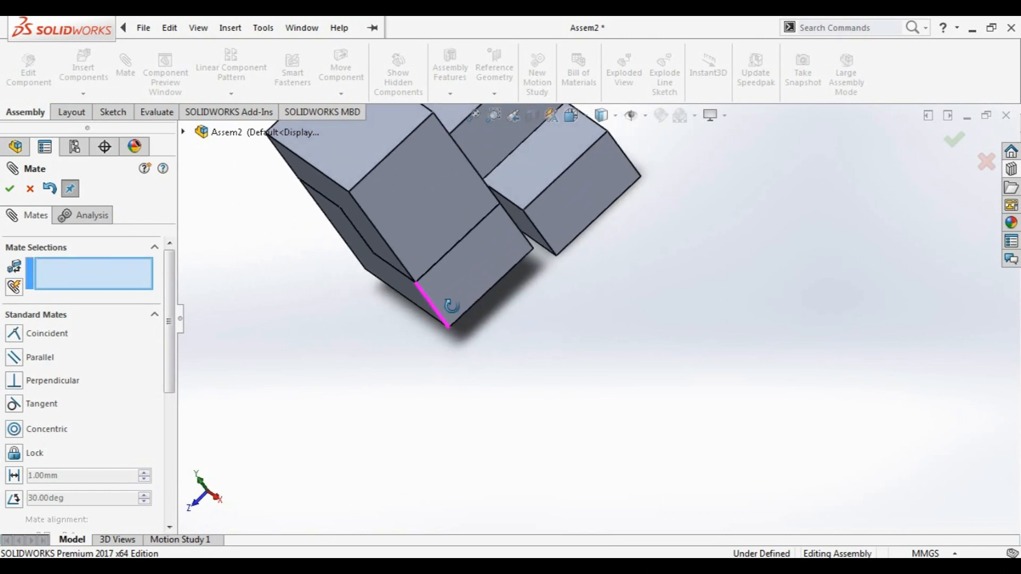
pyautogui.click(380, 281)
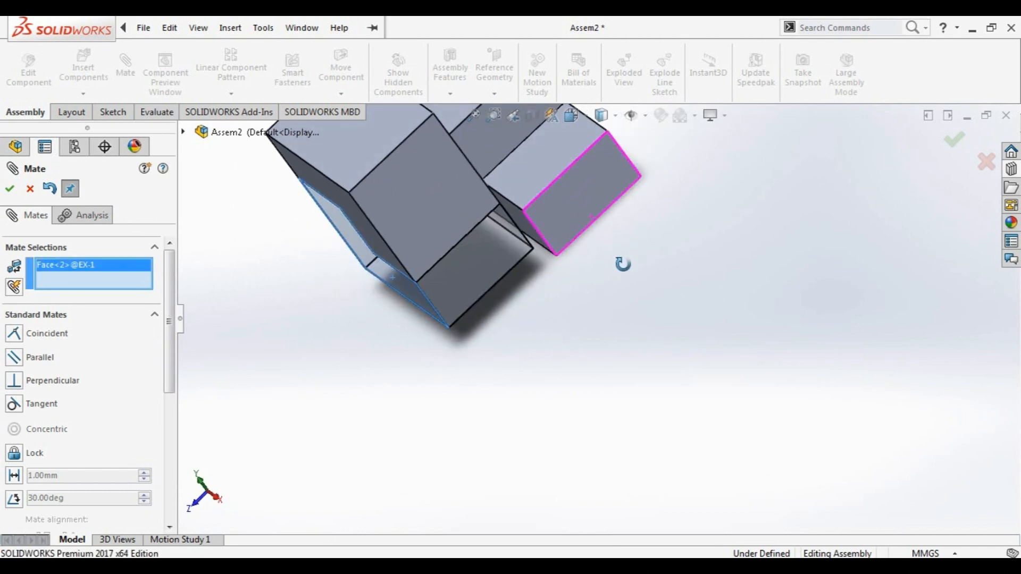
pyautogui.moveTo(622, 262); pyautogui.dragTo(587, 133, button='middle')
pyautogui.click(588, 137)
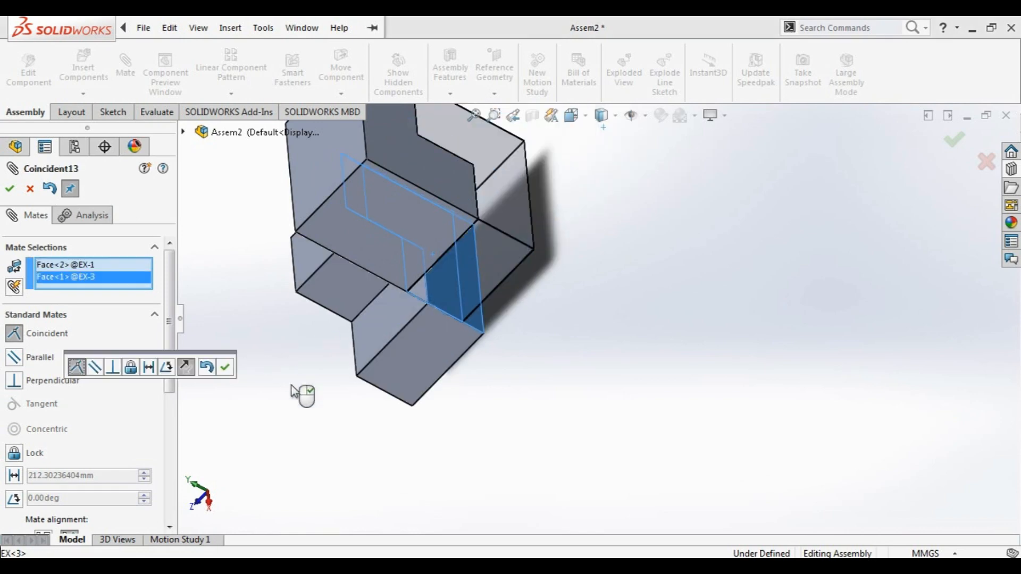
pyautogui.click(10, 189)
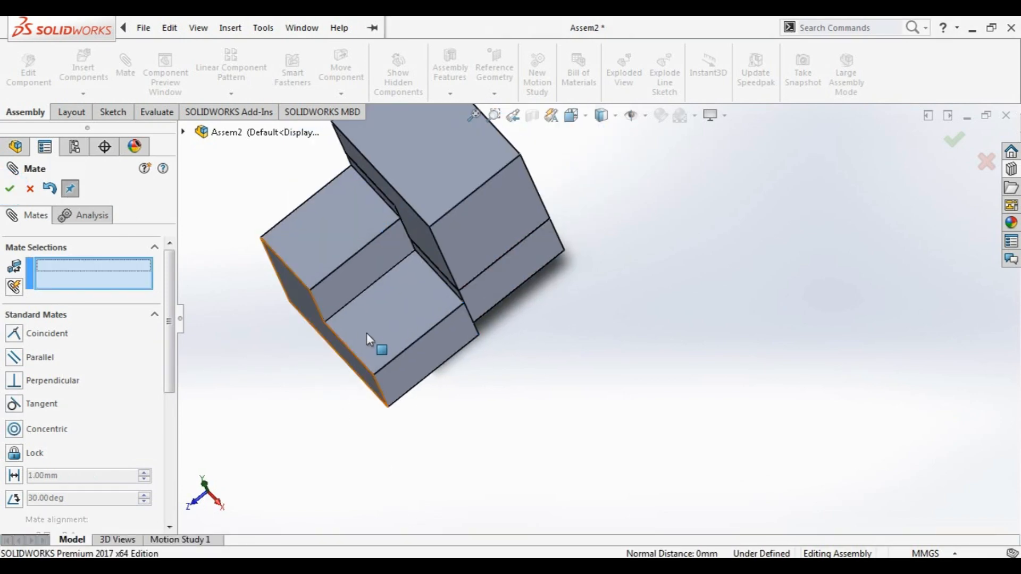
# Add a Coincident mate between the bottom faces of the fixed and third EX components and finish mating
pyautogui.moveTo(410, 312); pyautogui.dragTo(403, 261, button='middle')
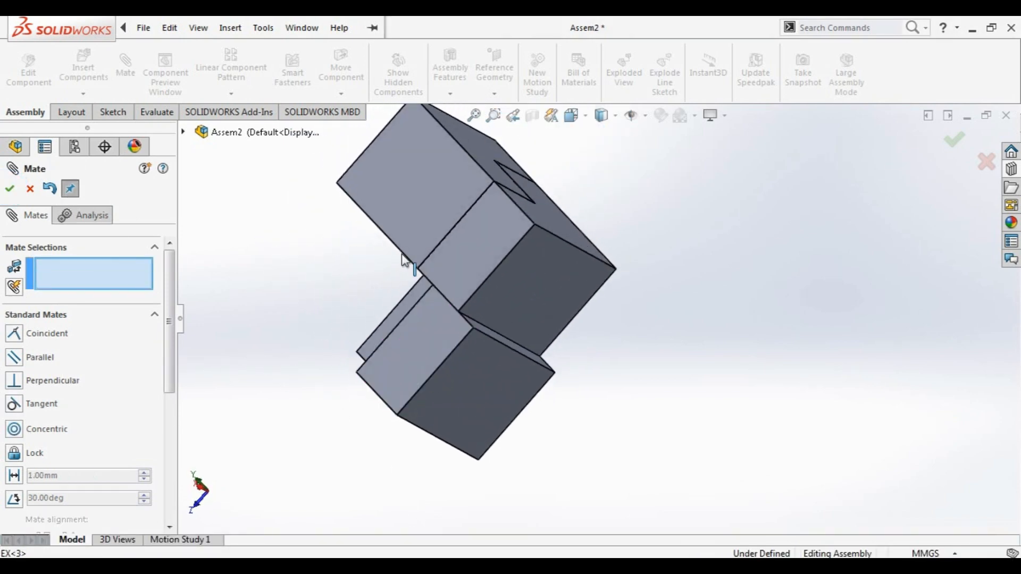
pyautogui.moveTo(565, 334); pyautogui.dragTo(517, 349, button='middle')
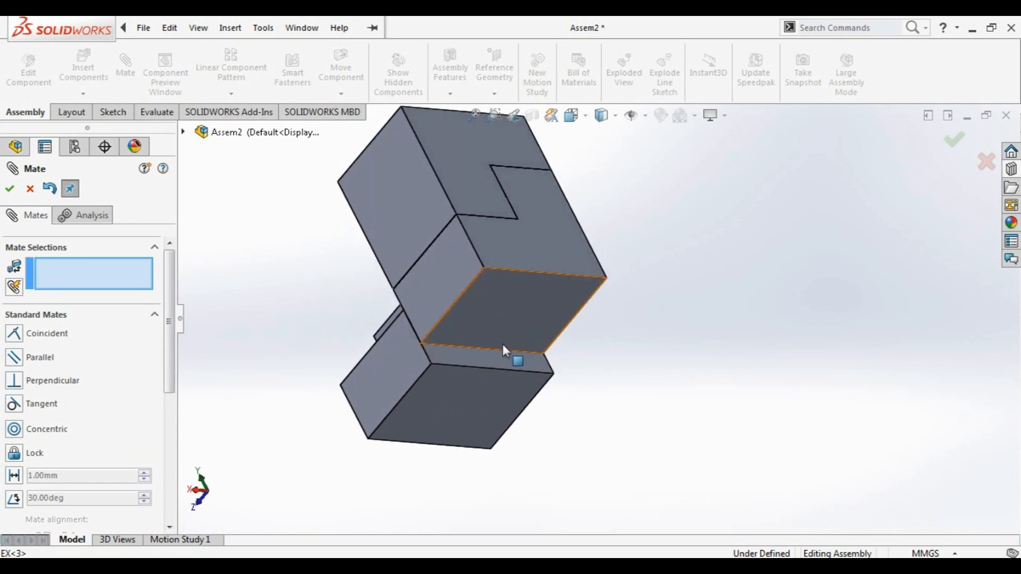
pyautogui.click(502, 351)
pyautogui.click(493, 393)
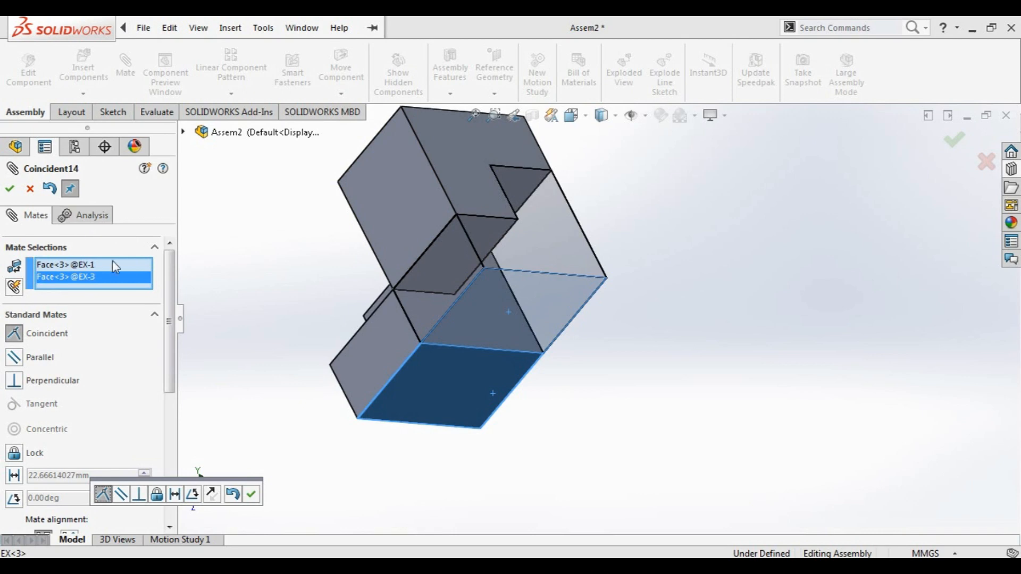
pyautogui.click(10, 188)
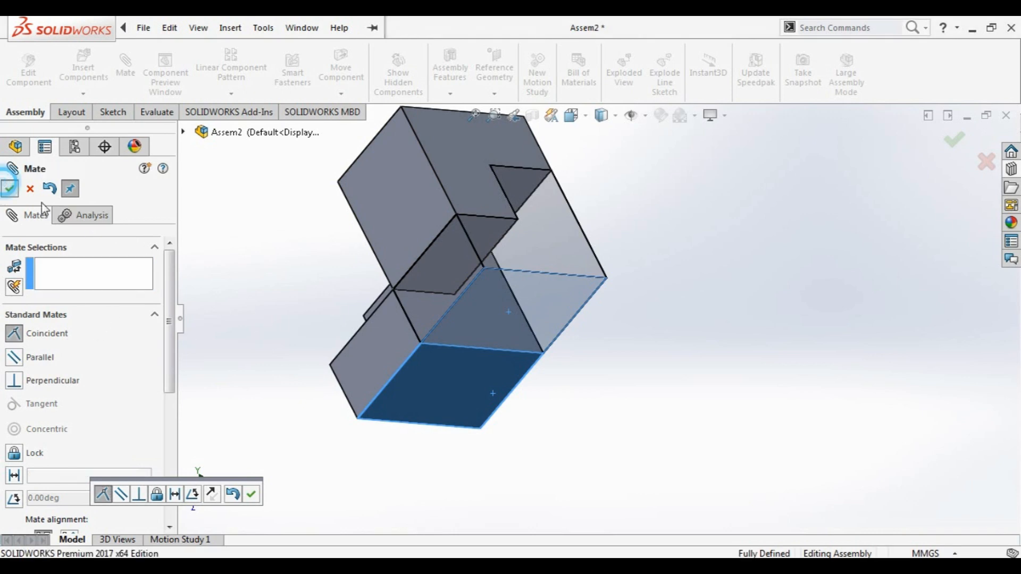
pyautogui.moveTo(322, 252); pyautogui.dragTo(420, 319, button='middle')
pyautogui.click(10, 189)
# Inspect the three-part assembly from several sides and show it in the Isometric view
pyautogui.moveTo(342, 353); pyautogui.dragTo(512, 334, button='middle')
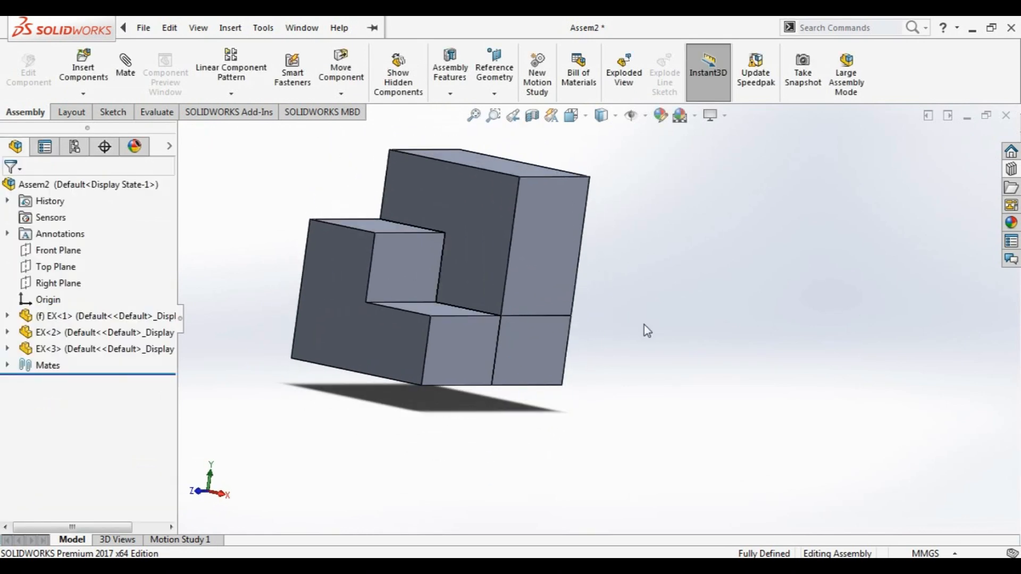
pyautogui.moveTo(712, 322); pyautogui.dragTo(662, 264, button='middle')
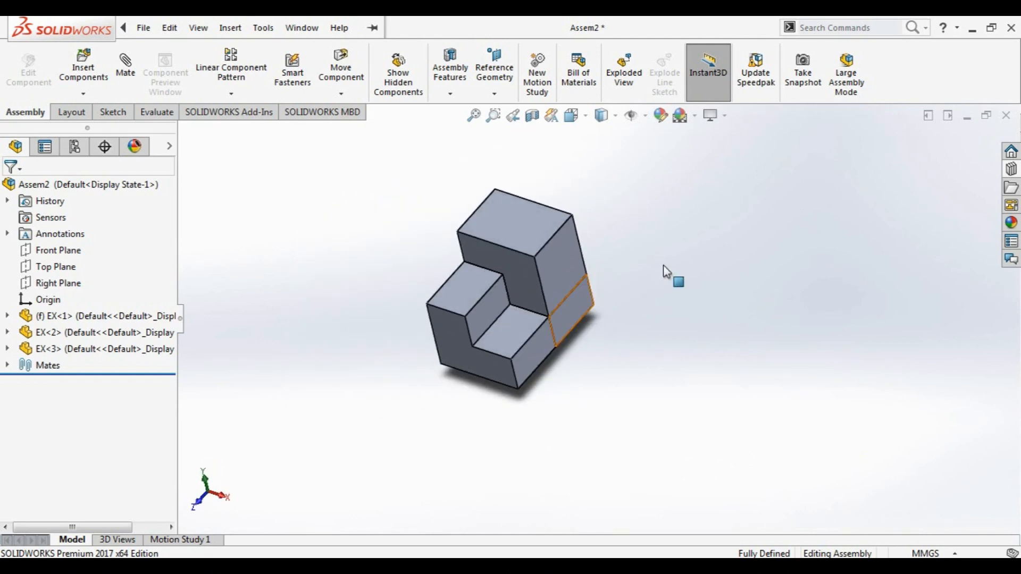
pyautogui.press('space')
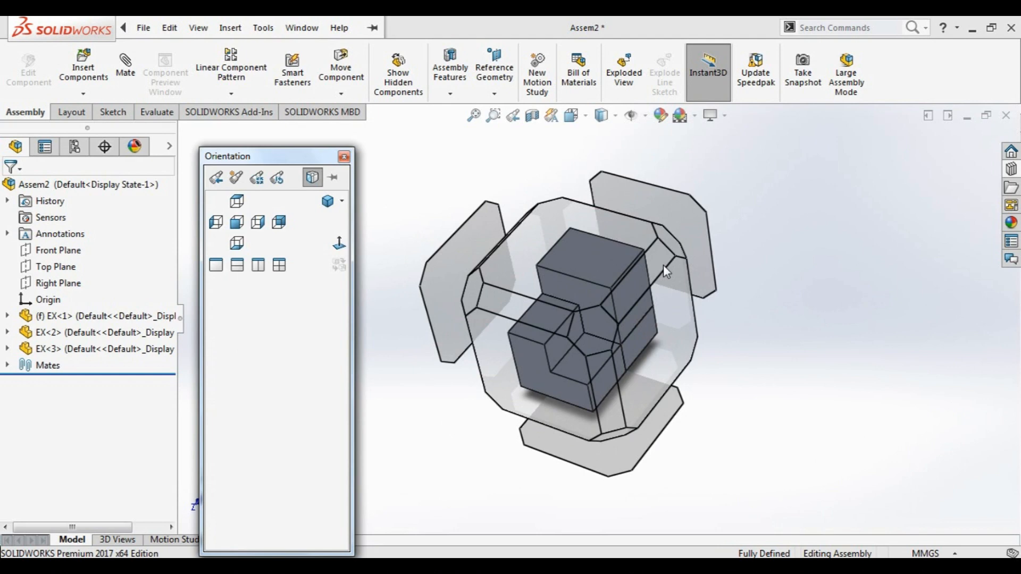
pyautogui.click(590, 338)
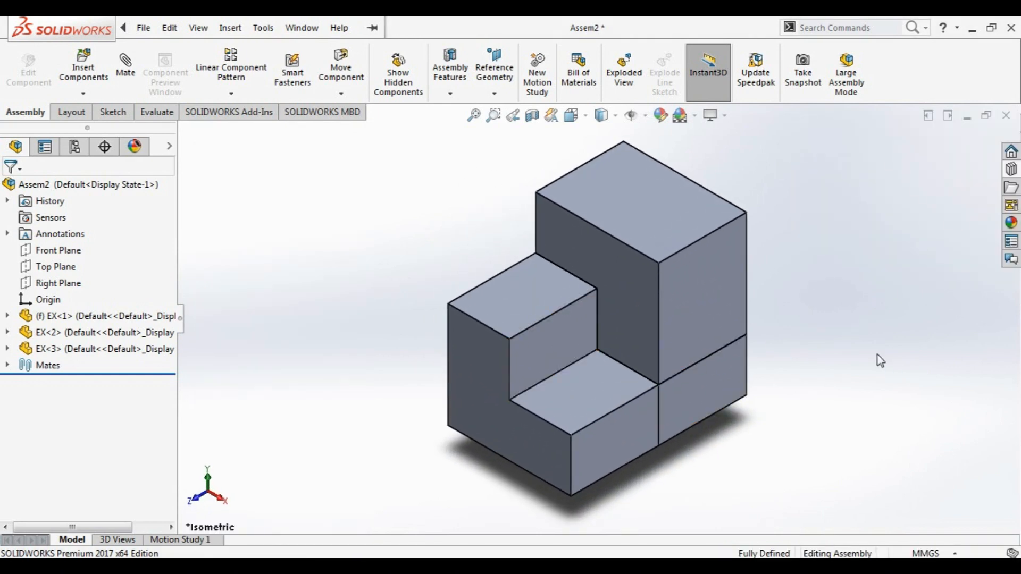
# Examine the mated EX block all the way around, including its back and end faces, and restore the Isometric view
pyautogui.press('Right')
pyautogui.press('Right')
pyautogui.press('Right')
pyautogui.press('Right')
pyautogui.press('Right')
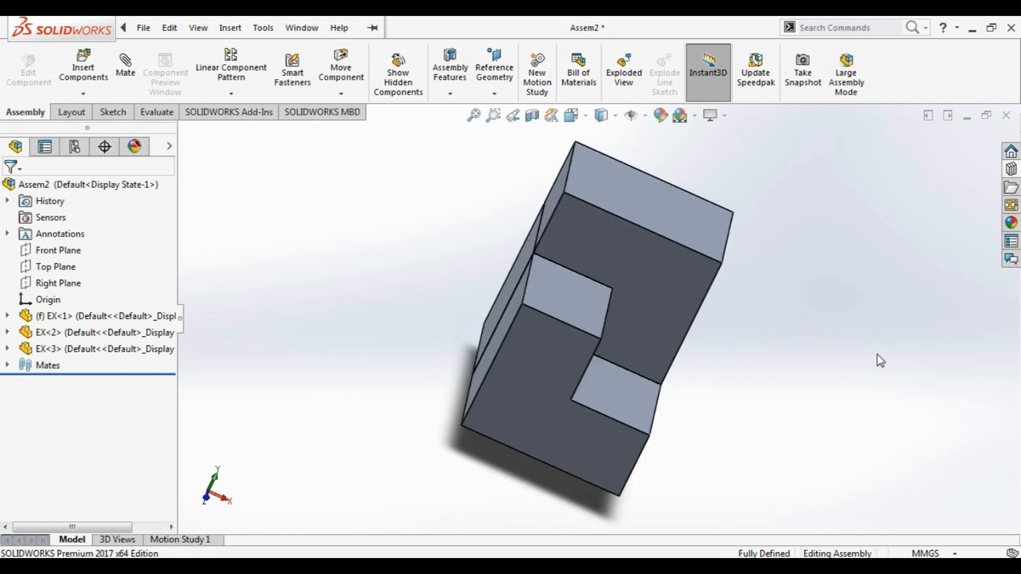
pyautogui.press('Right')
pyautogui.press('Right')
pyautogui.press('Right')
pyautogui.press('Right')
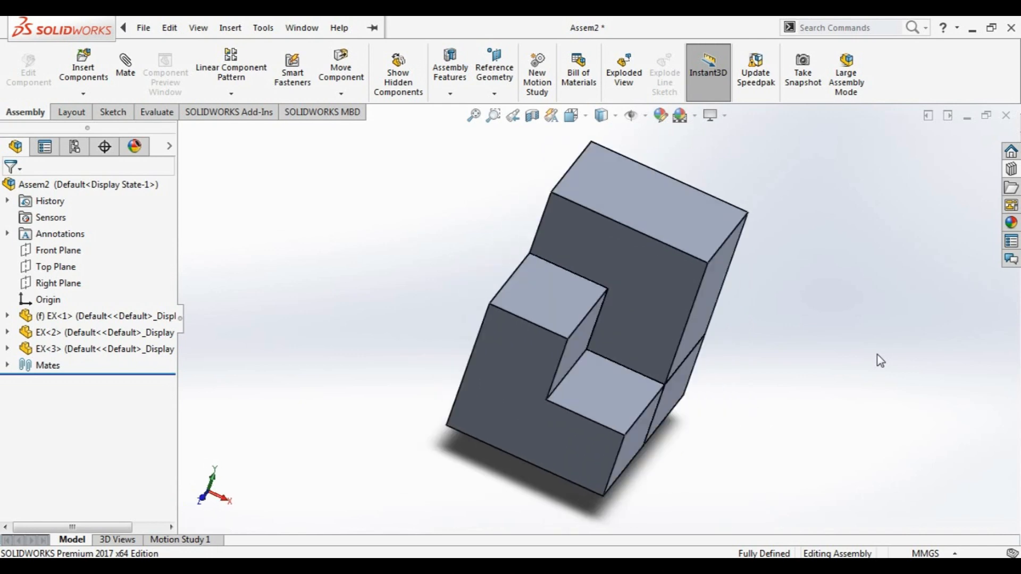
pyautogui.press('Right')
pyautogui.press('Right')
pyautogui.press('Right')
pyautogui.press('Right')
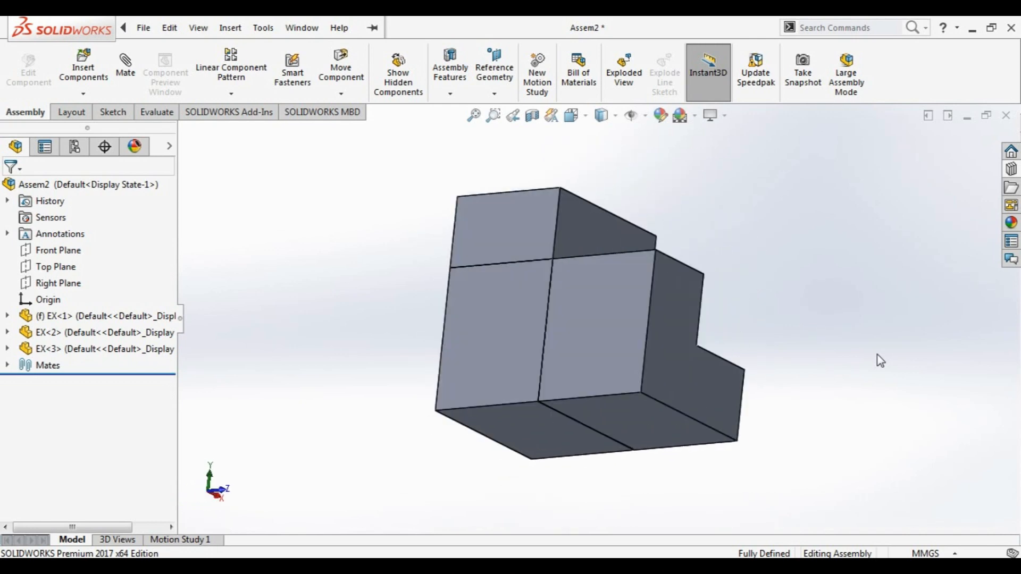
pyautogui.press('Right')
pyautogui.press('Right')
pyautogui.press('Right')
pyautogui.press('Right')
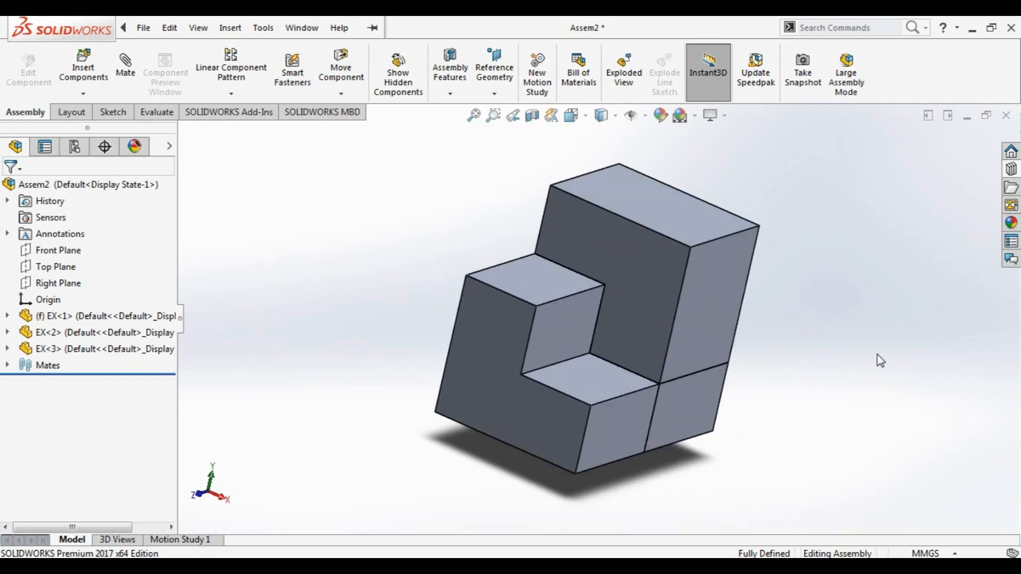
pyautogui.press('Right')
pyautogui.press('Right')
pyautogui.press('Right')
pyautogui.press('Right')
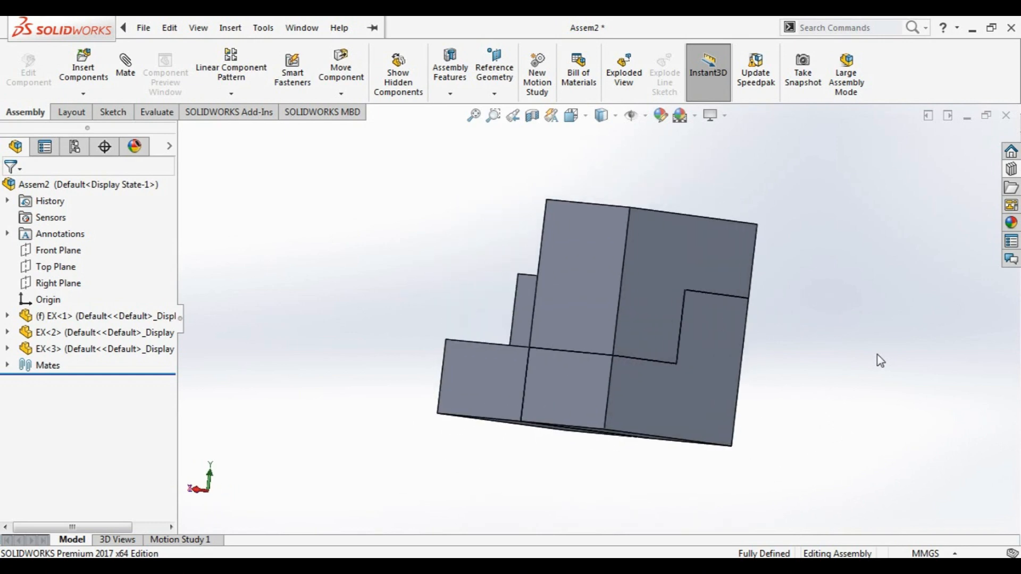
pyautogui.press('Right')
pyautogui.press('Right')
pyautogui.press('Right')
pyautogui.press('Right')
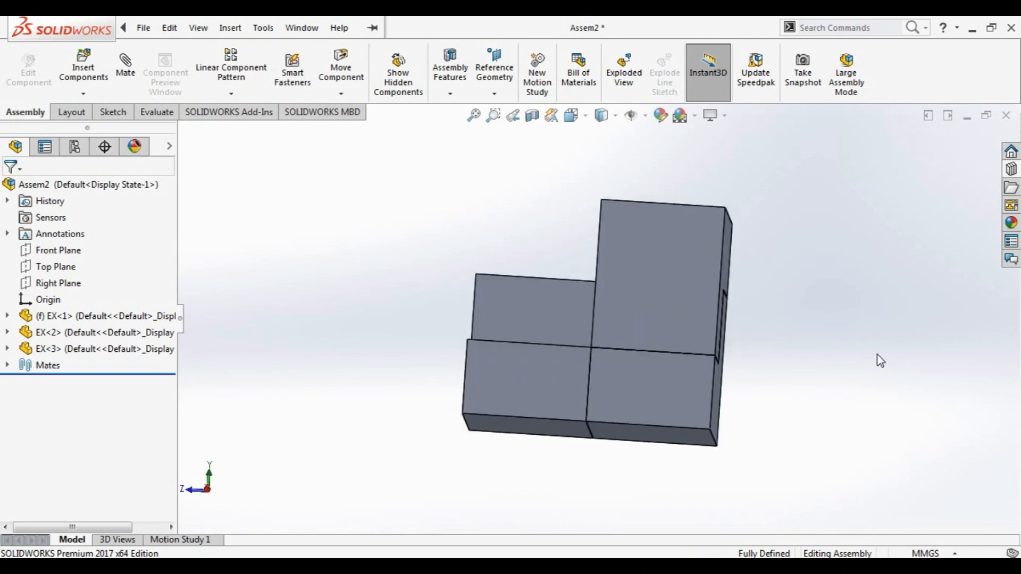
pyautogui.press('space')
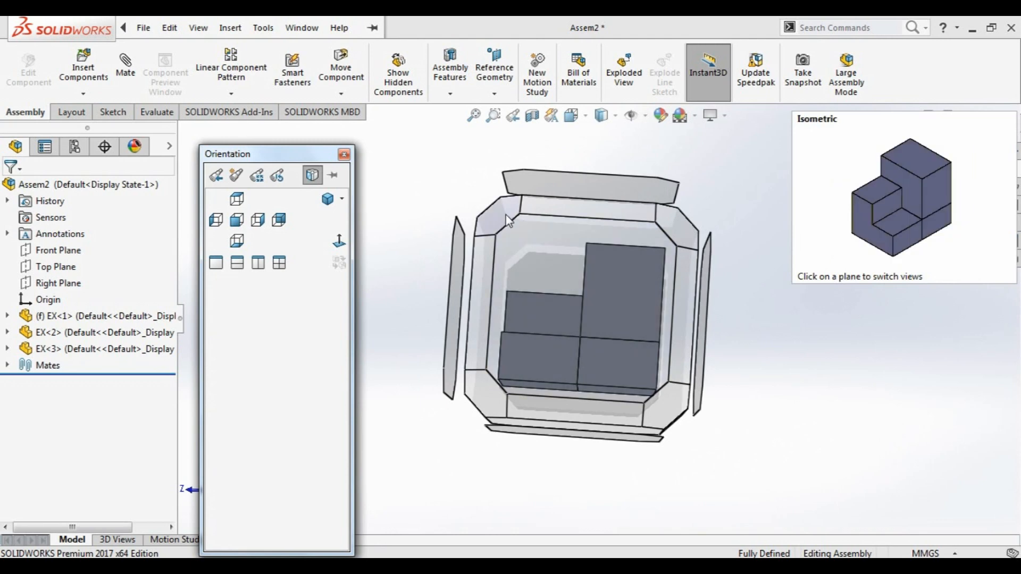
pyautogui.click(505, 215)
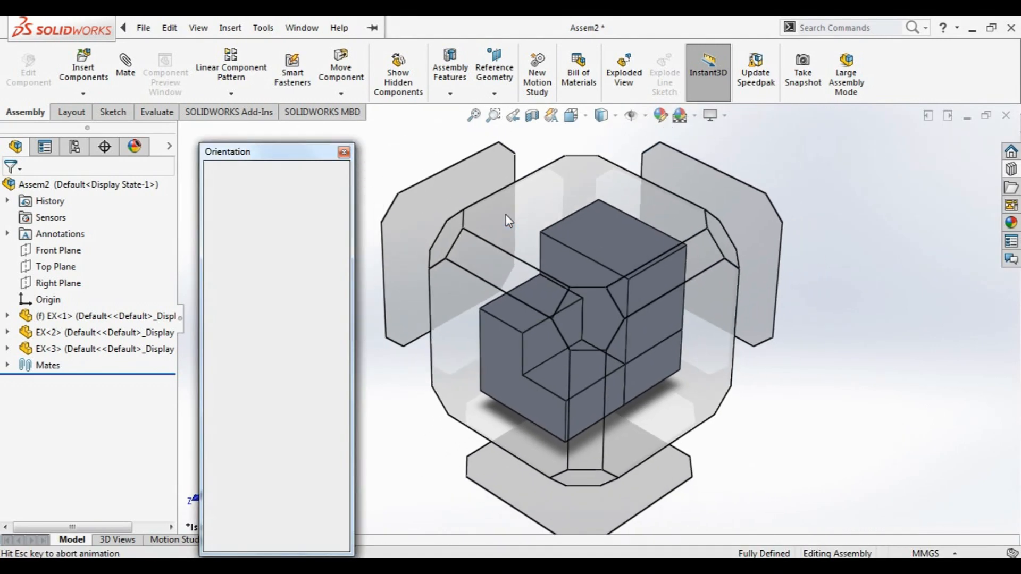